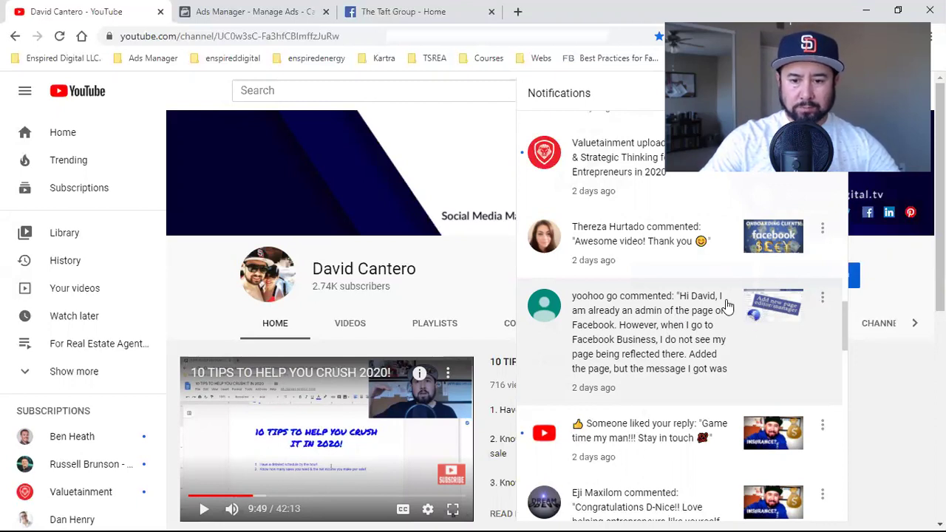
pyautogui.rightClick(754, 302)
pyautogui.click(783, 311)
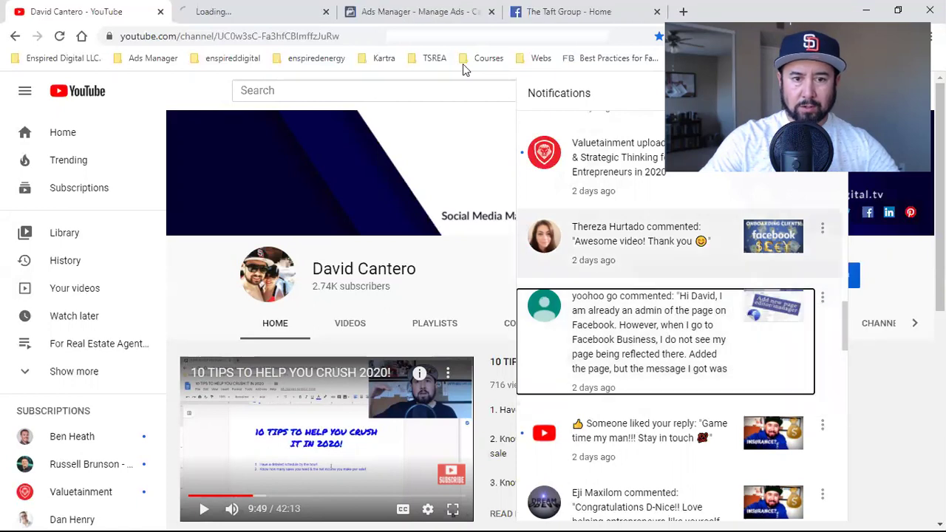
pyautogui.hotkey('ctrl', 'Tab')
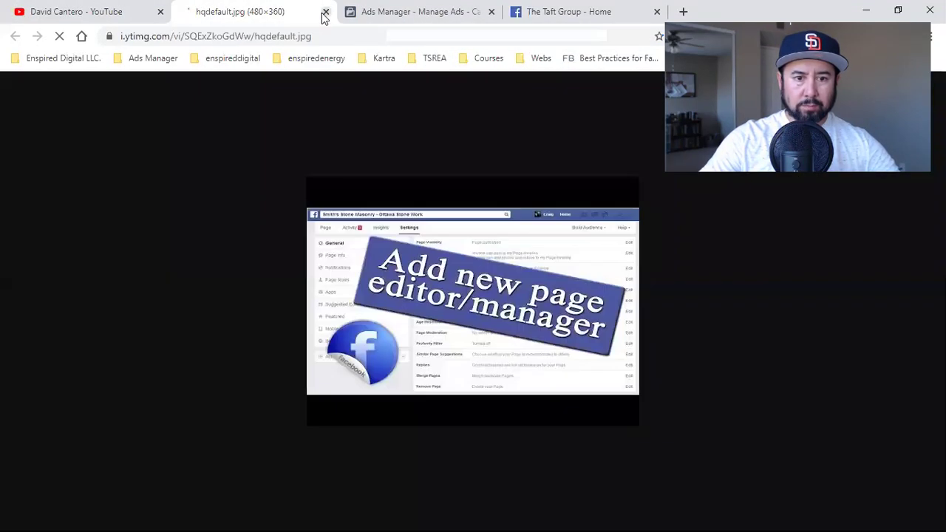
pyautogui.hotkey('ctrl', 'w')
# Open the video behind the page-admin comment notification, mute and check it, and return to the channel page.
pyautogui.click(766, 316)
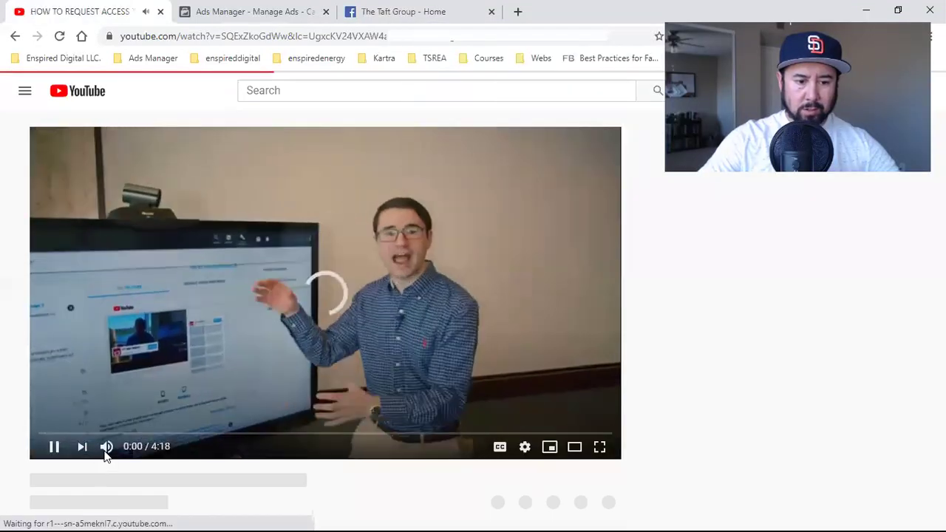
pyautogui.click(103, 449)
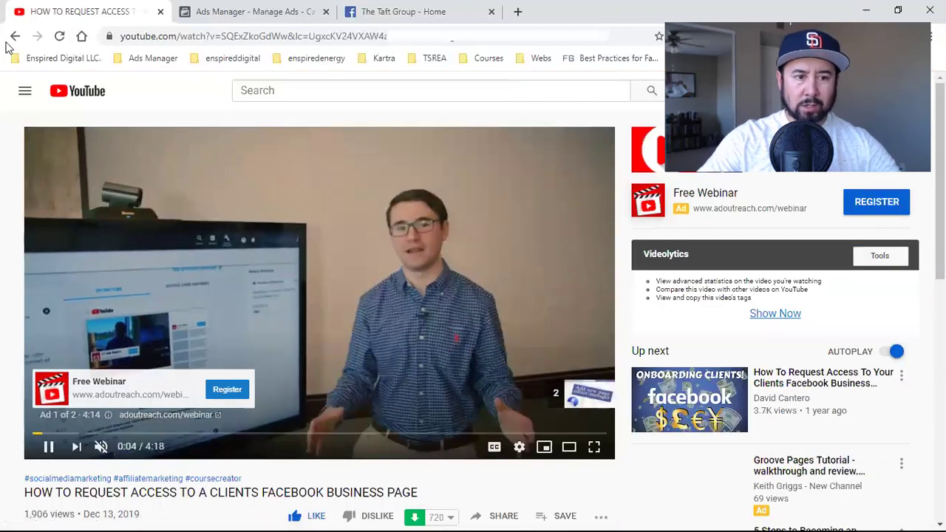
pyautogui.scroll(-1, 235, 334)
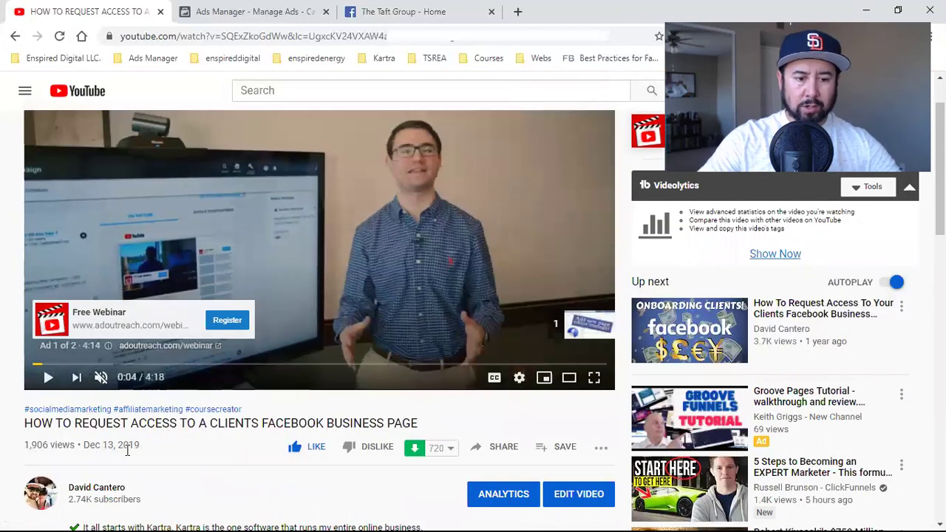
pyautogui.click(15, 35)
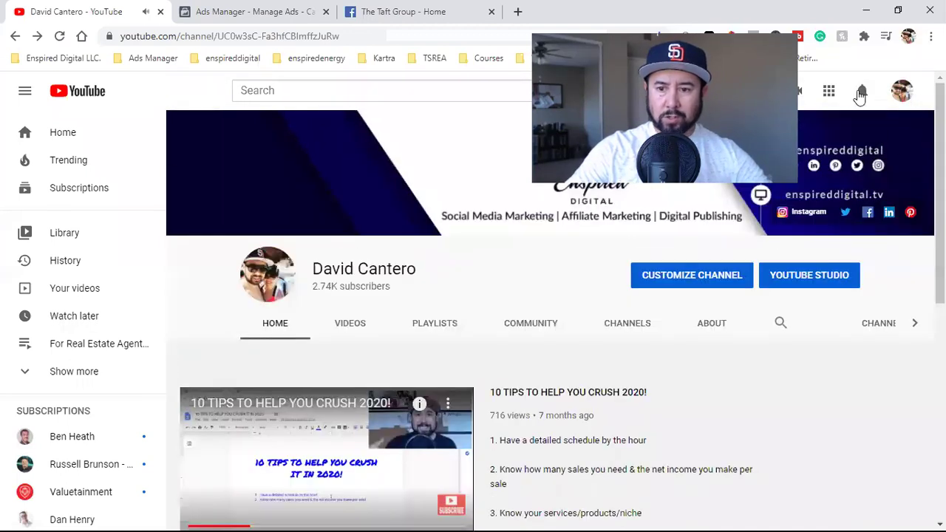
# Find the notification about a Facebook page missing from Facebook Business and read the full comment.
pyautogui.click(862, 90)
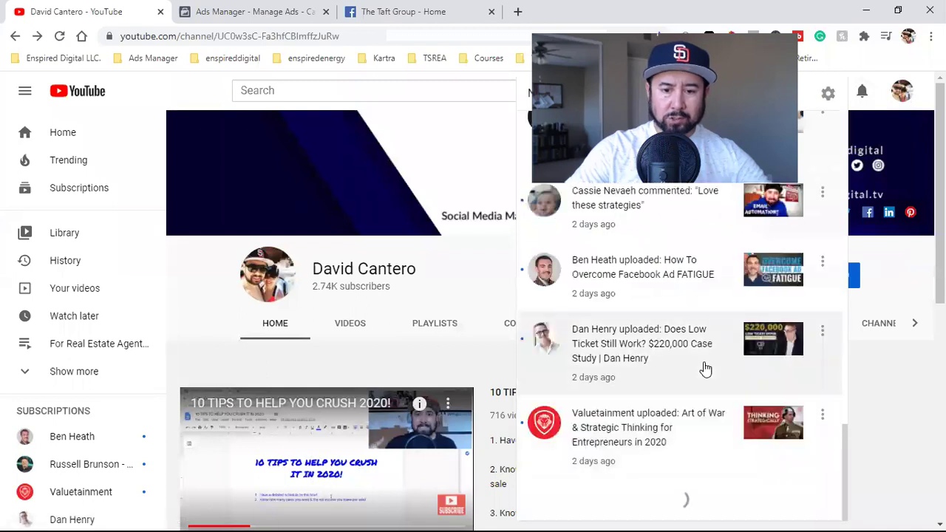
pyautogui.scroll(-3, 703, 369)
pyautogui.scroll(-2, 672, 370)
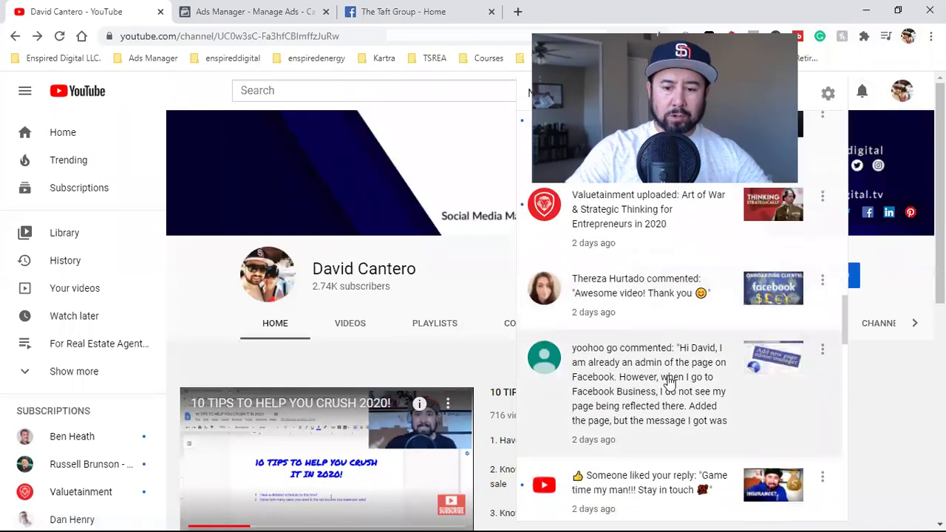
pyautogui.scroll(-2, 671, 384)
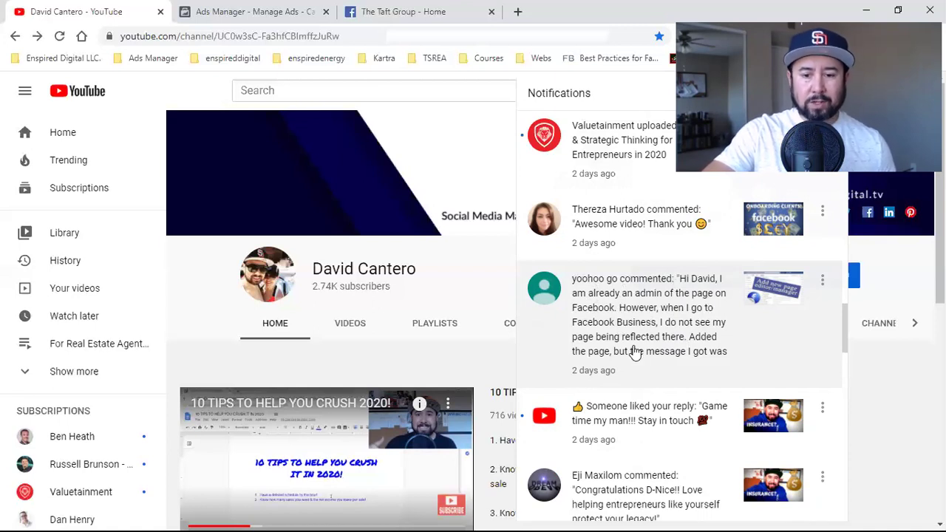
pyautogui.click(691, 345)
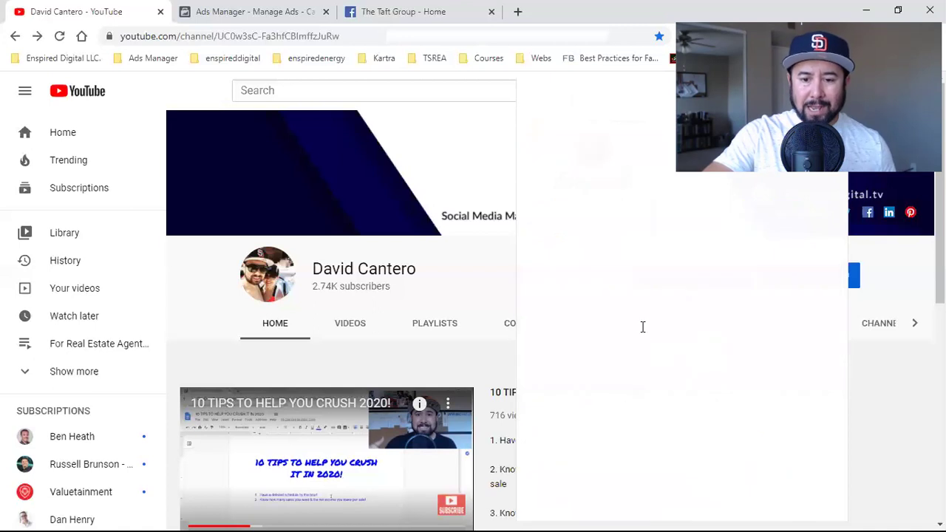
pyautogui.click(606, 278)
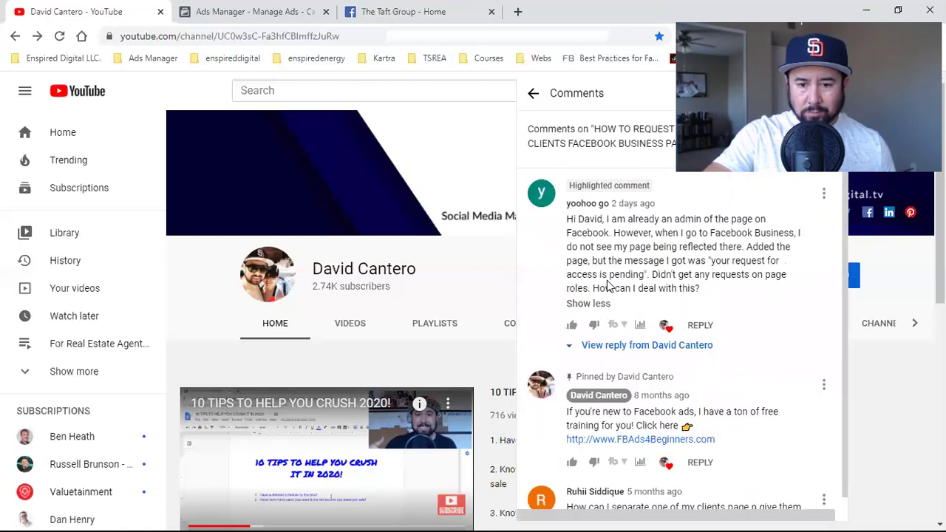
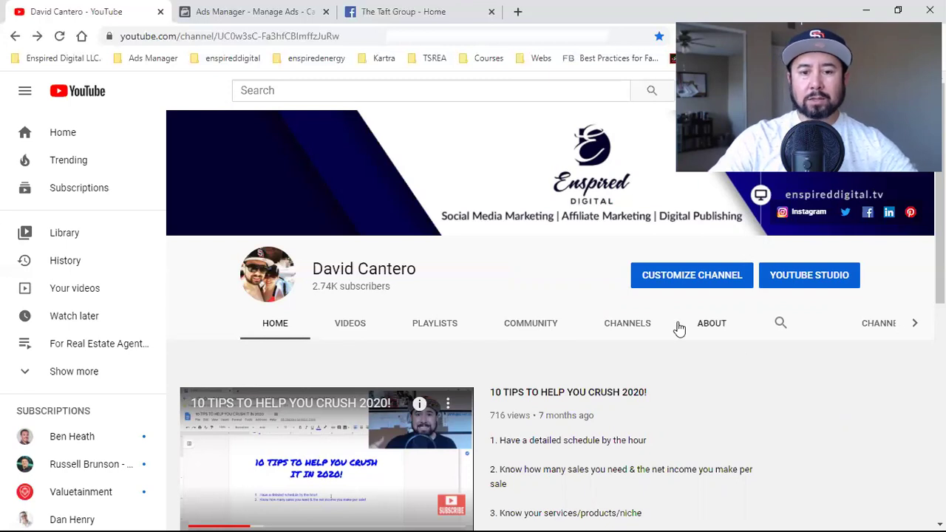
# Look at The Taft Group's Facebook page and the Campaigns overview in Ads Manager.
pyautogui.click(353, 6)
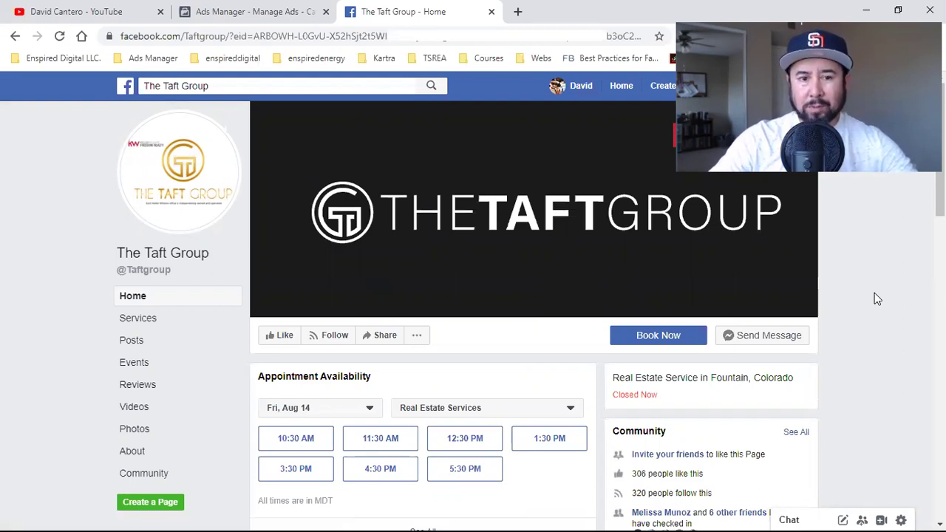
pyautogui.click(288, 9)
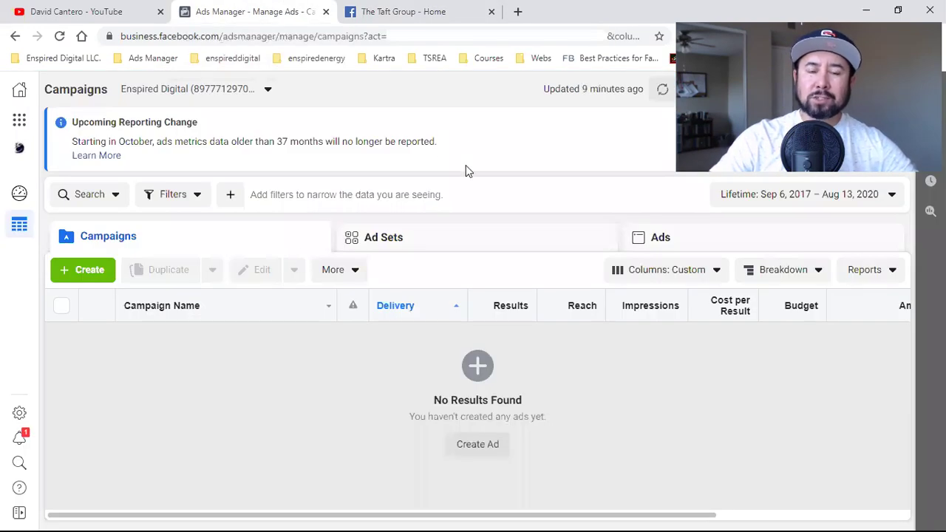
pyautogui.click(418, 11)
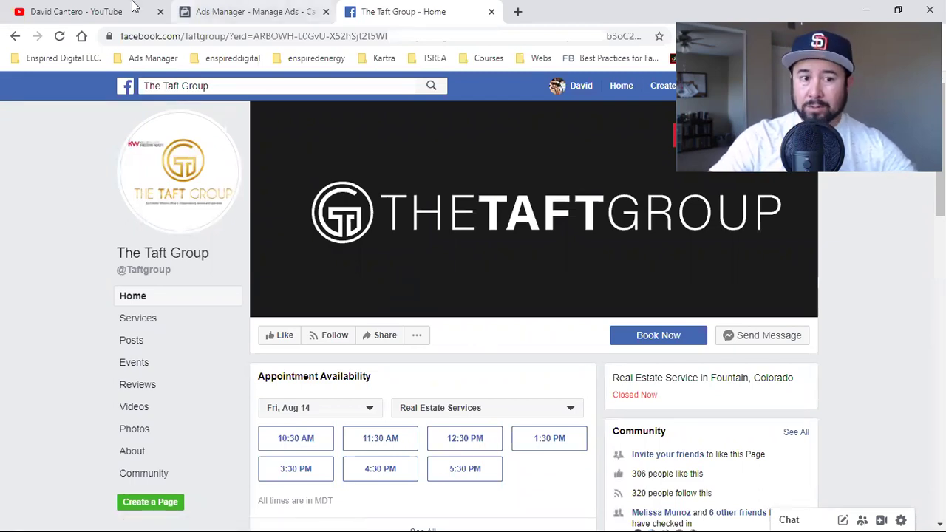
# Go back to the YouTube channel and bring up the page-admin comment in the notifications again.
pyautogui.click(111, 11)
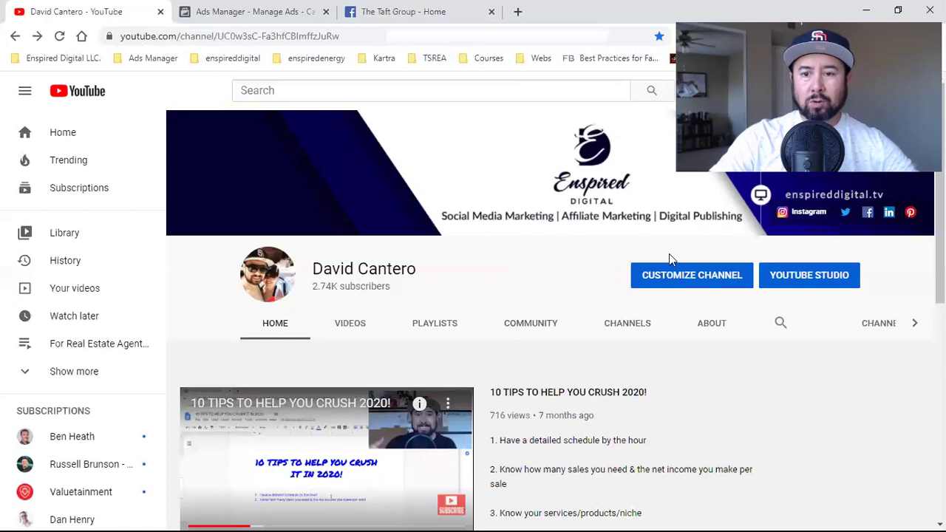
pyautogui.click(861, 90)
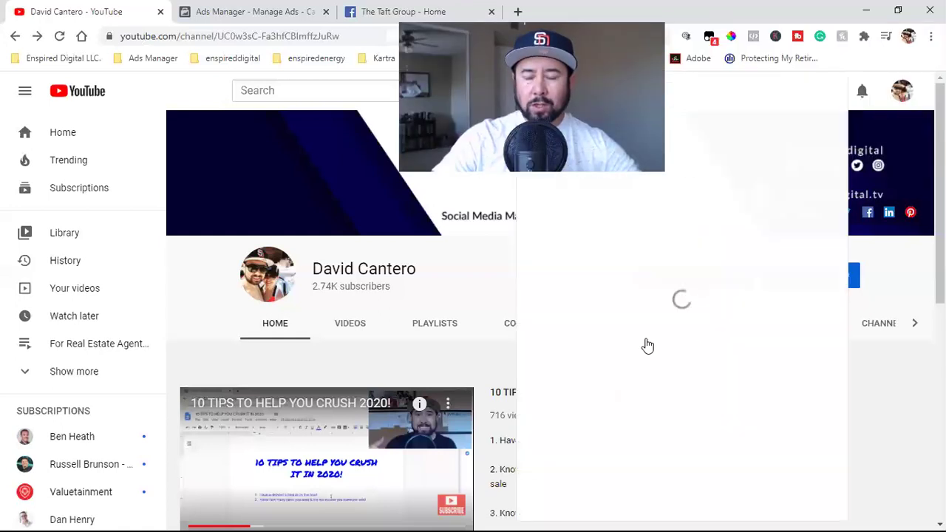
pyautogui.scroll(-5, 646, 346)
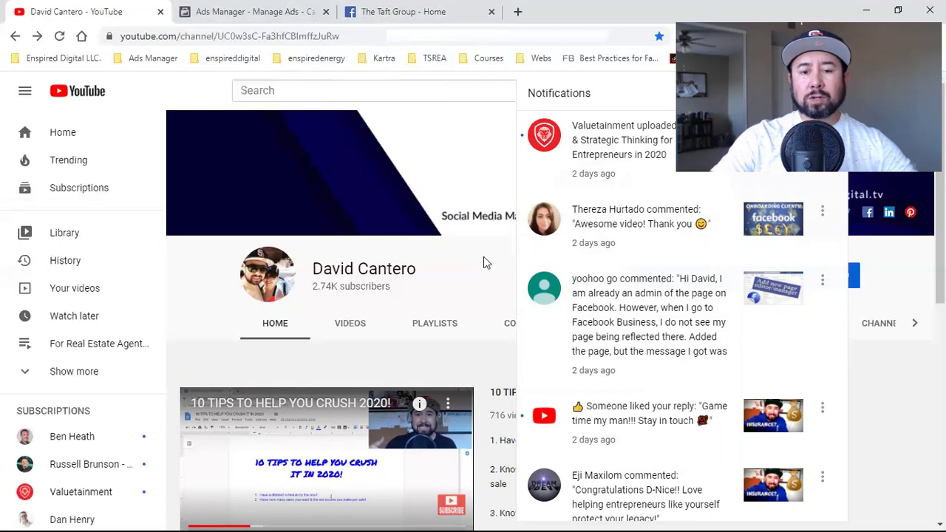
# Open zoom.us in a new browser tab and highlight its web address.
pyautogui.click(517, 11)
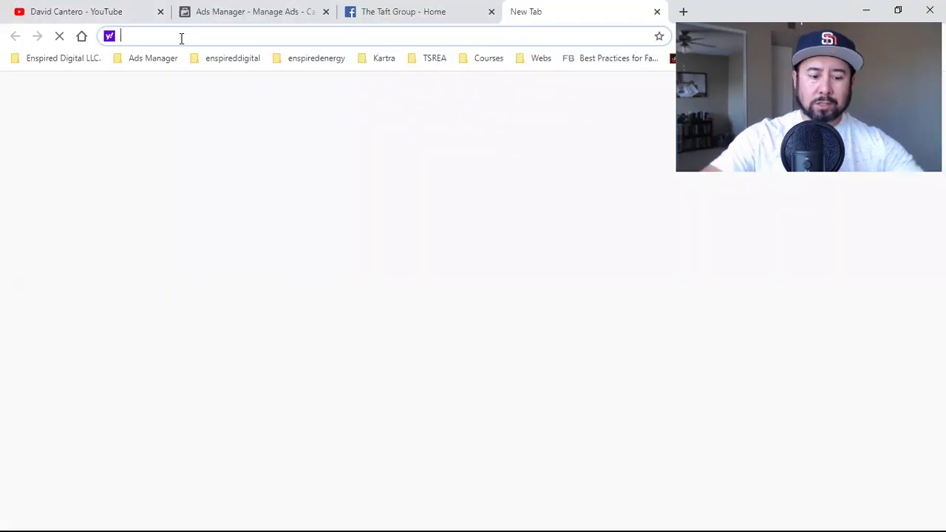
pyautogui.write('zoom.us')
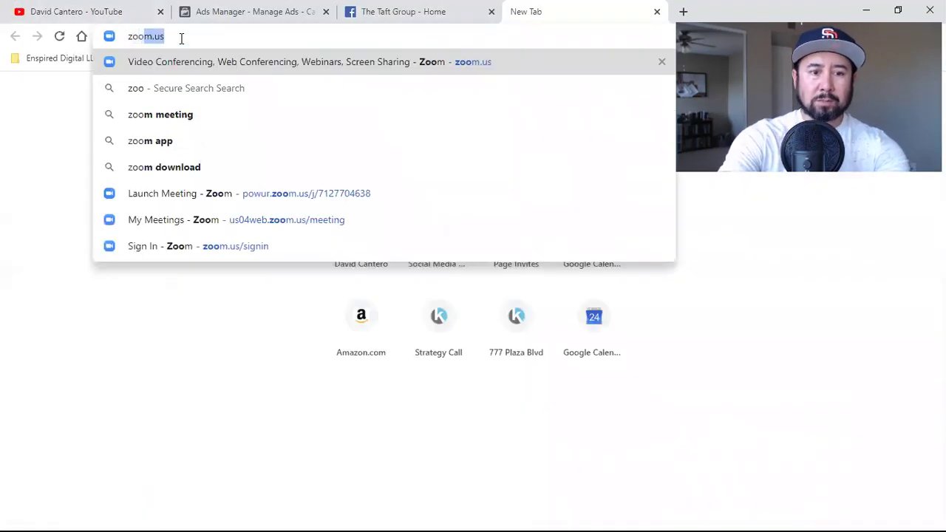
pyautogui.press('Return')
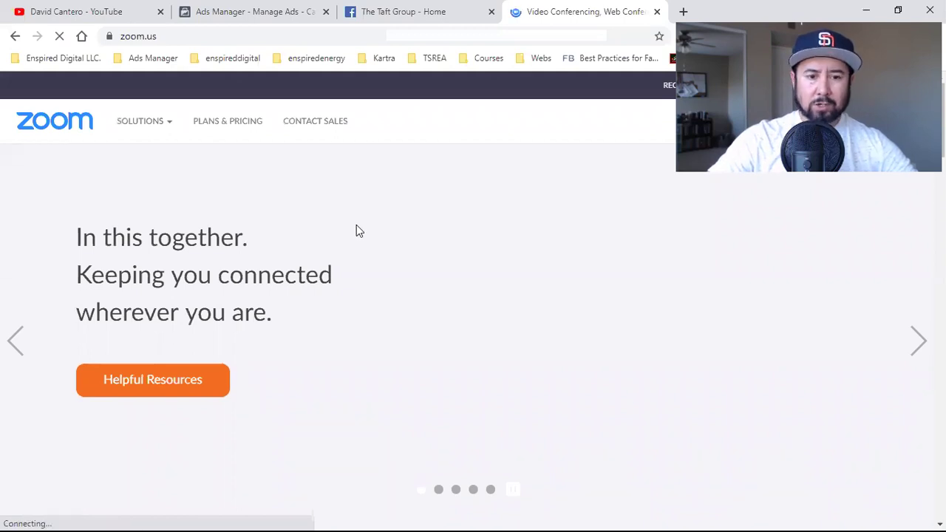
pyautogui.click(140, 37)
pyautogui.click(140, 41)
pyautogui.tripleClick(148, 40)
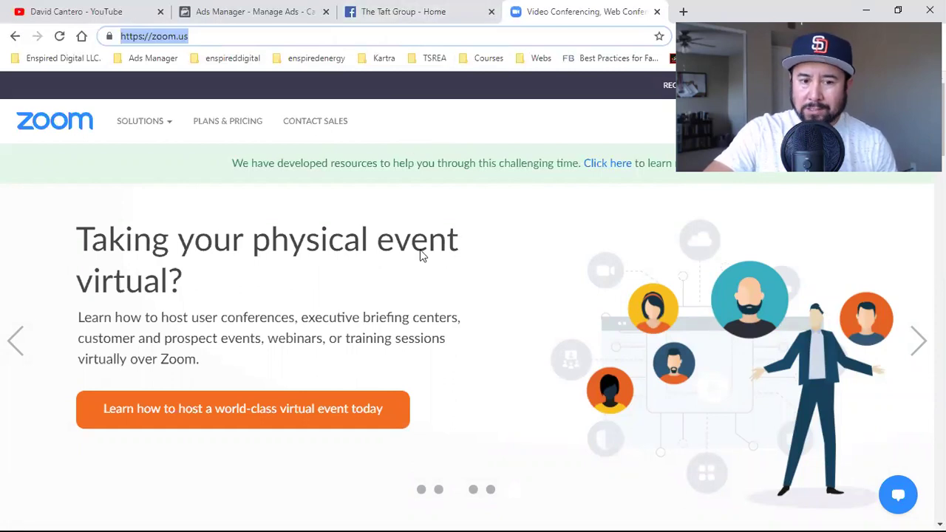
# Switch to The Taft Group's Facebook page, look it over and reload its Home section for a clean page address.
pyautogui.click(408, 9)
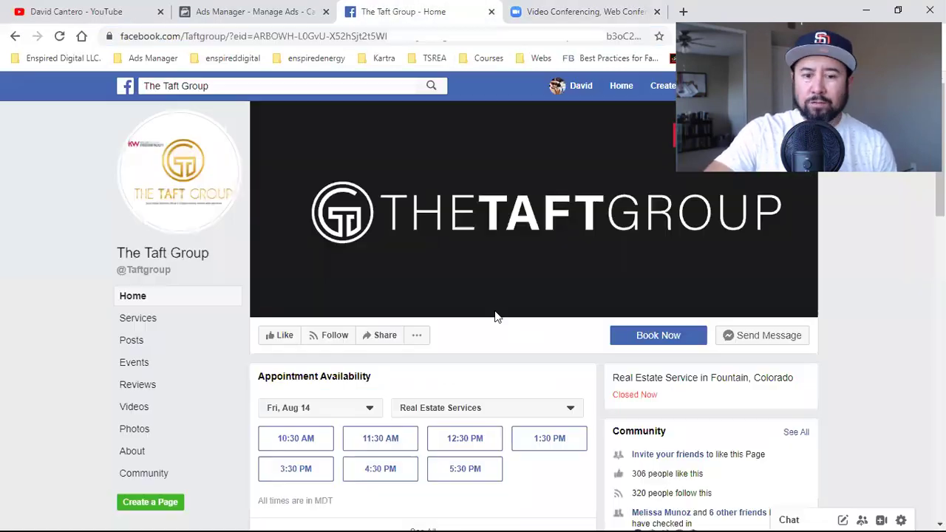
pyautogui.scroll(-2, 787, 332)
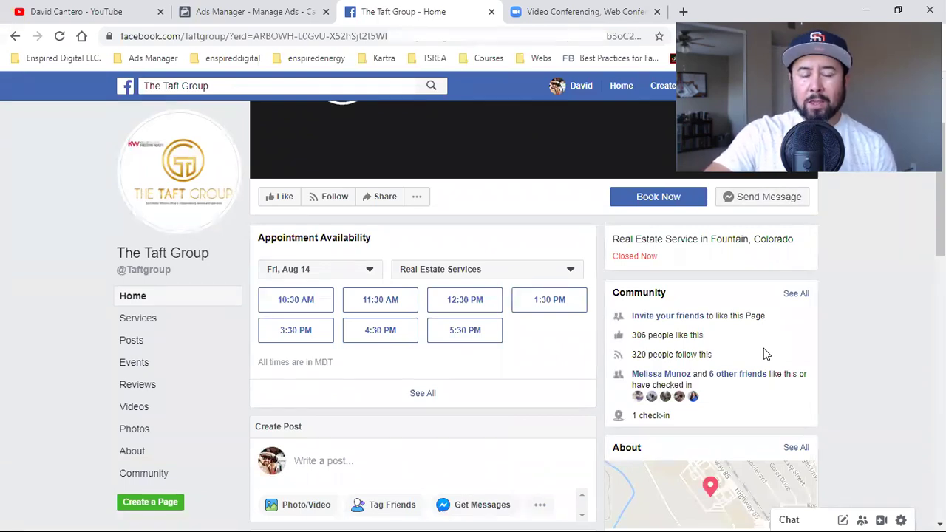
pyautogui.scroll(2, 763, 348)
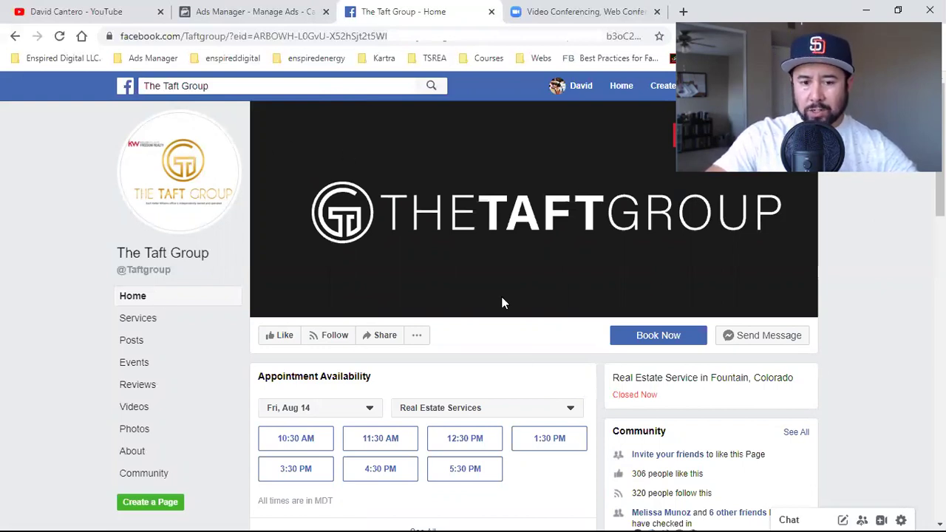
pyautogui.click(134, 298)
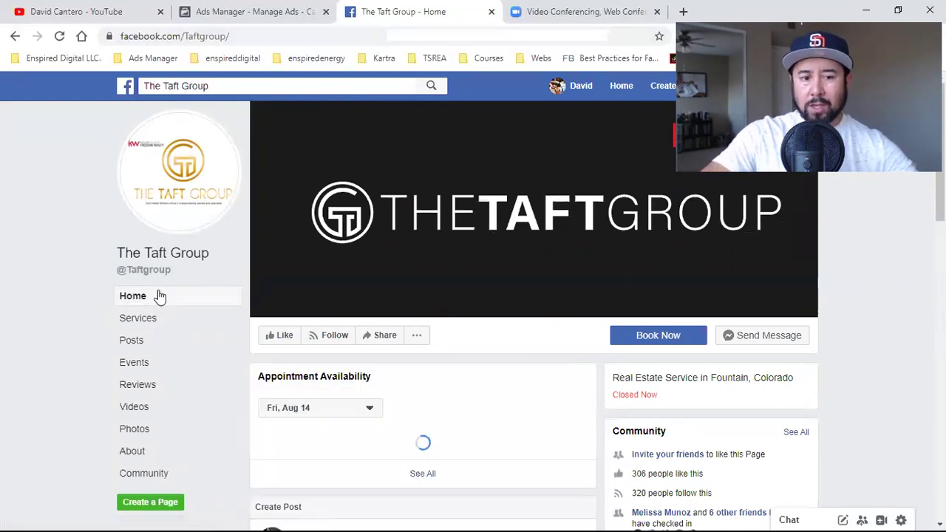
pyautogui.click(133, 300)
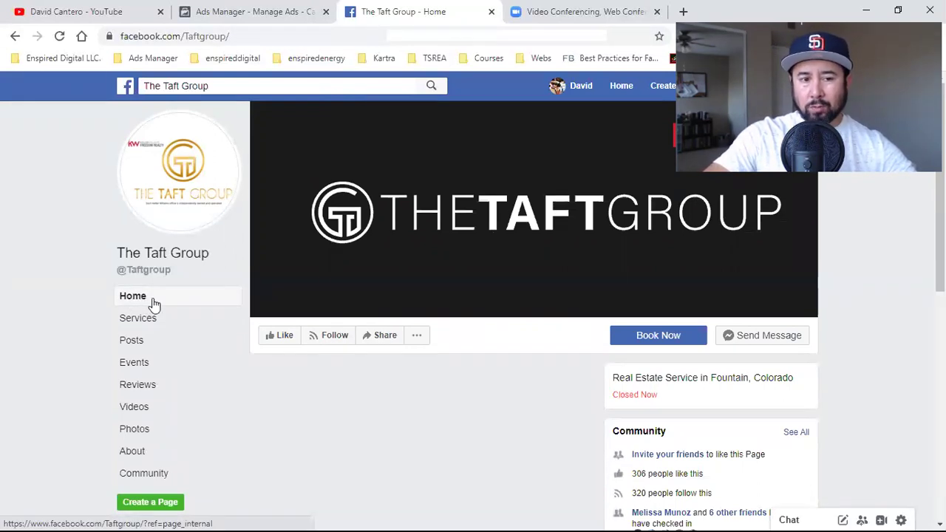
pyautogui.click(192, 37)
pyautogui.doubleClick(213, 36)
pyautogui.tripleClick(229, 36)
pyautogui.click(290, 36)
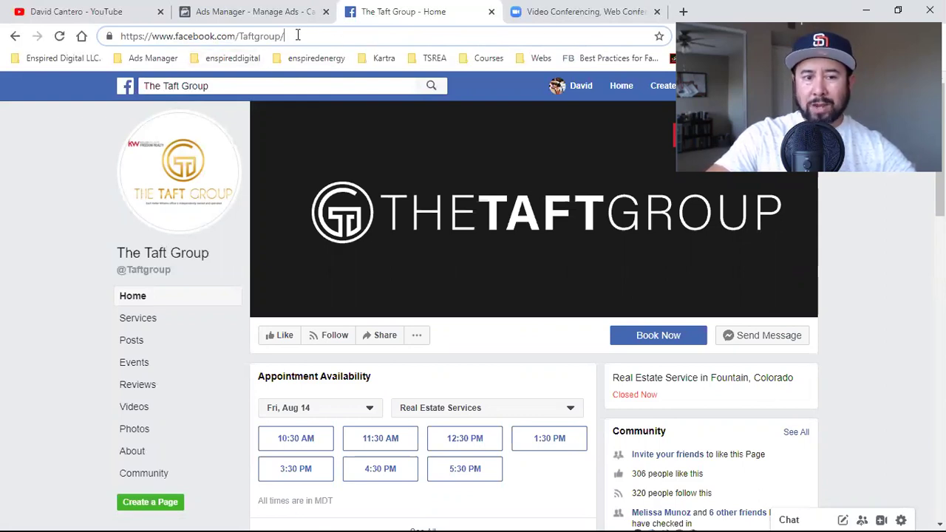
pyautogui.tripleClick(230, 37)
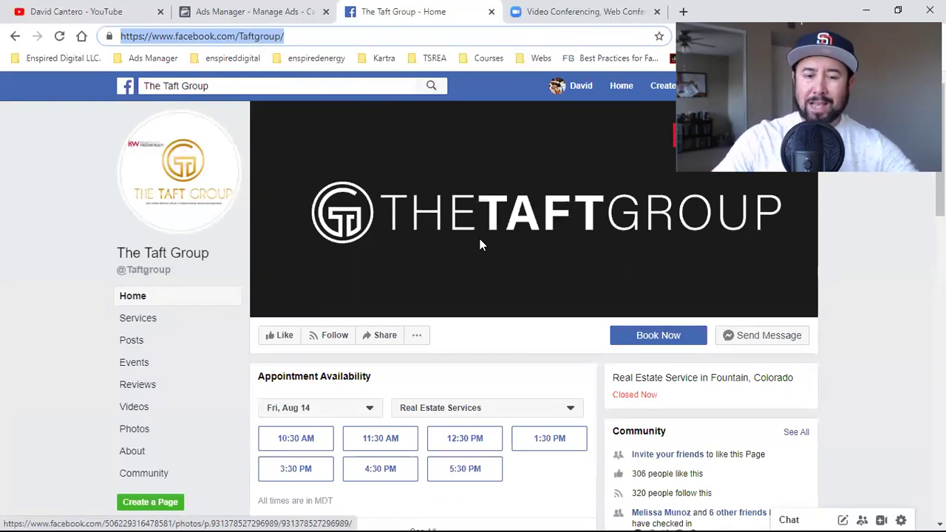
pyautogui.rightClick(187, 34)
pyautogui.click(214, 111)
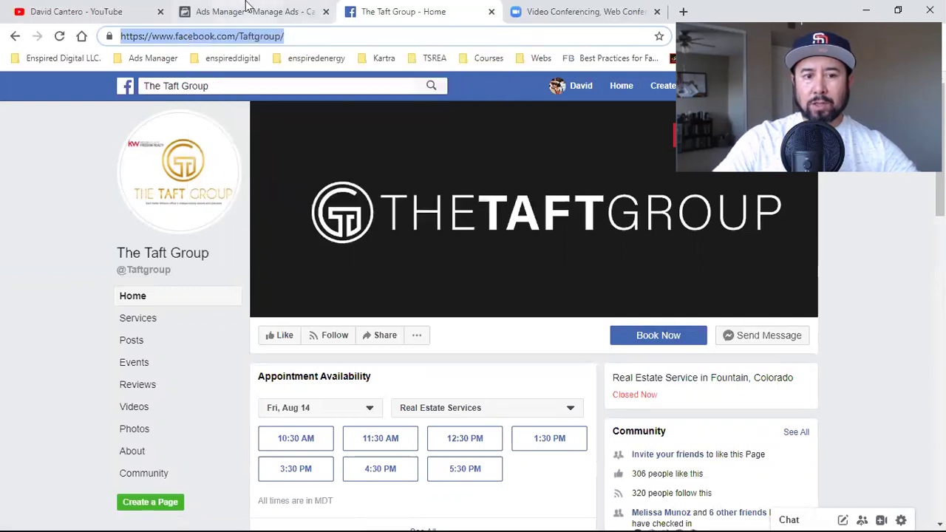
# Switch to Ads Manager and open Business Settings from the business tools.
pyautogui.click(249, 14)
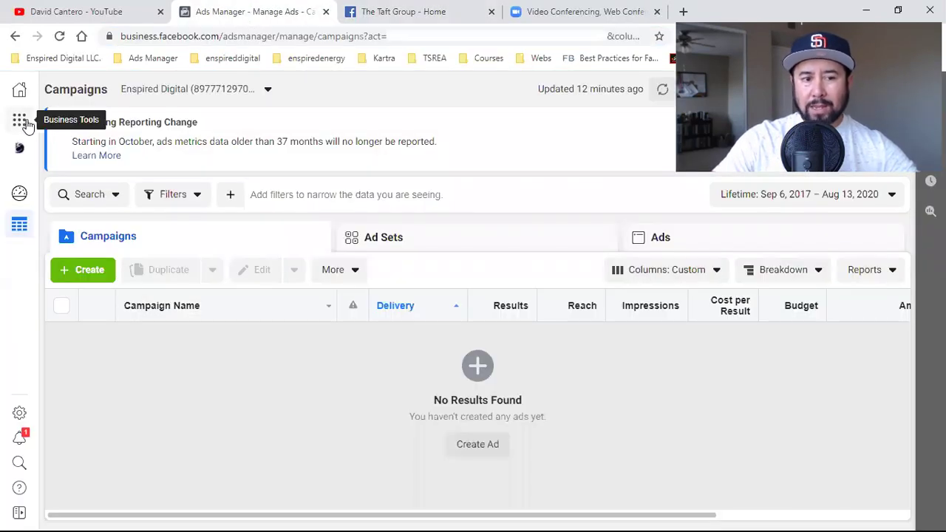
pyautogui.click(19, 125)
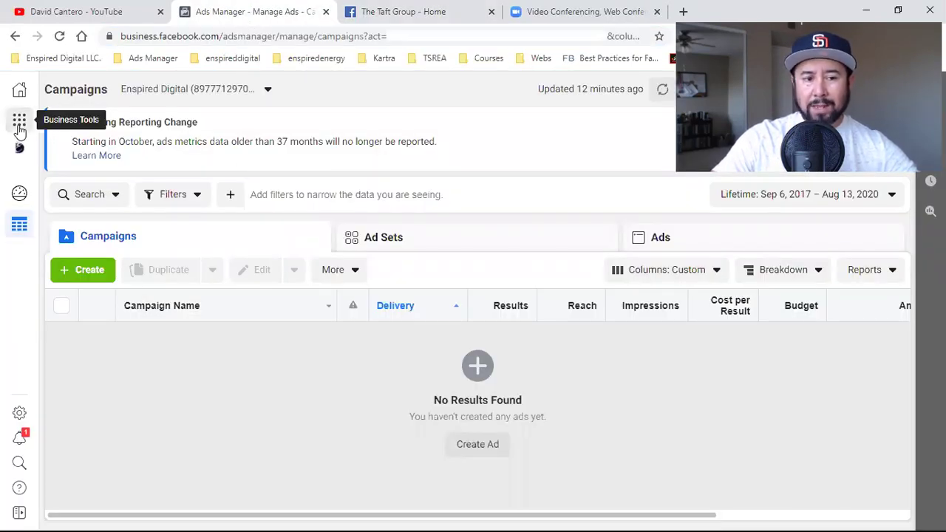
pyautogui.click(260, 181)
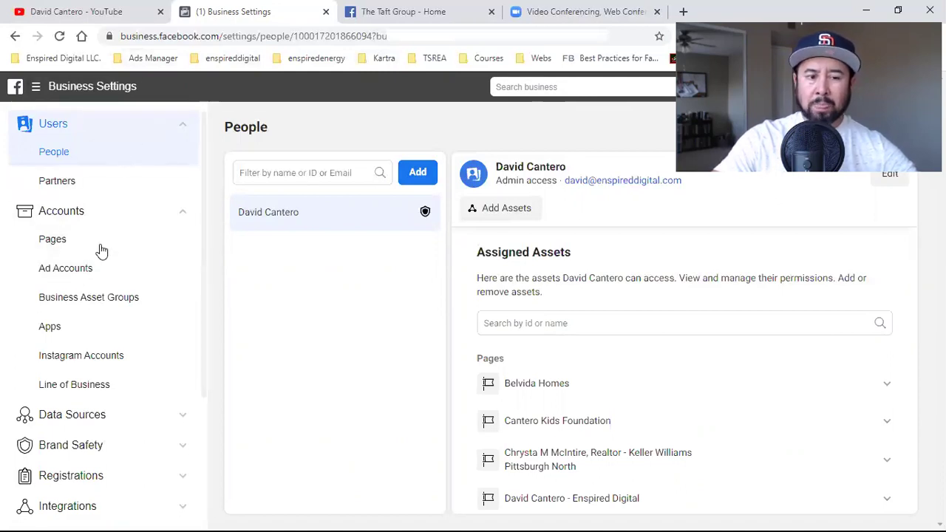
pyautogui.click(56, 248)
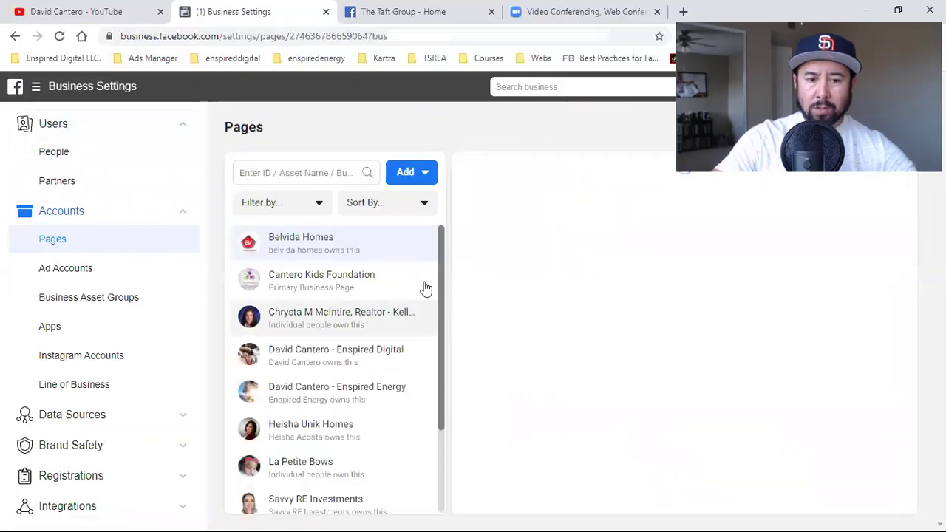
pyautogui.click(414, 172)
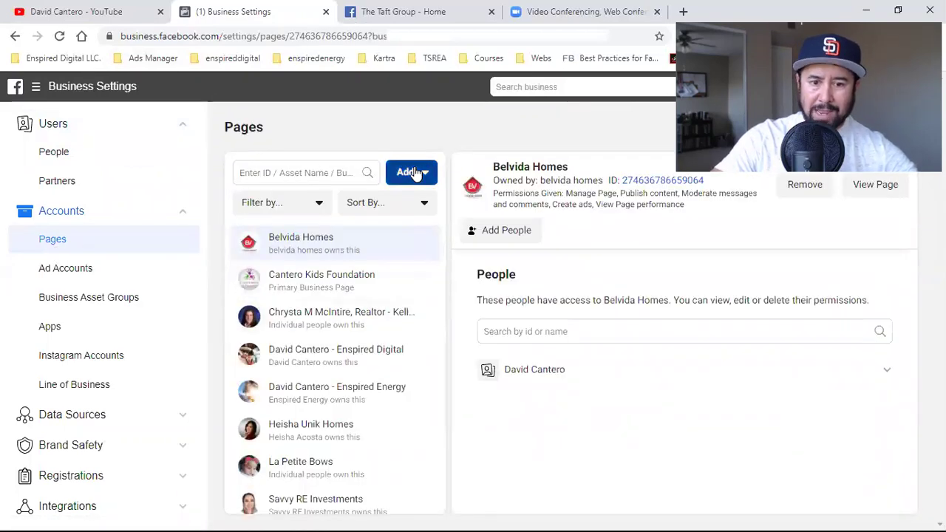
pyautogui.click(488, 277)
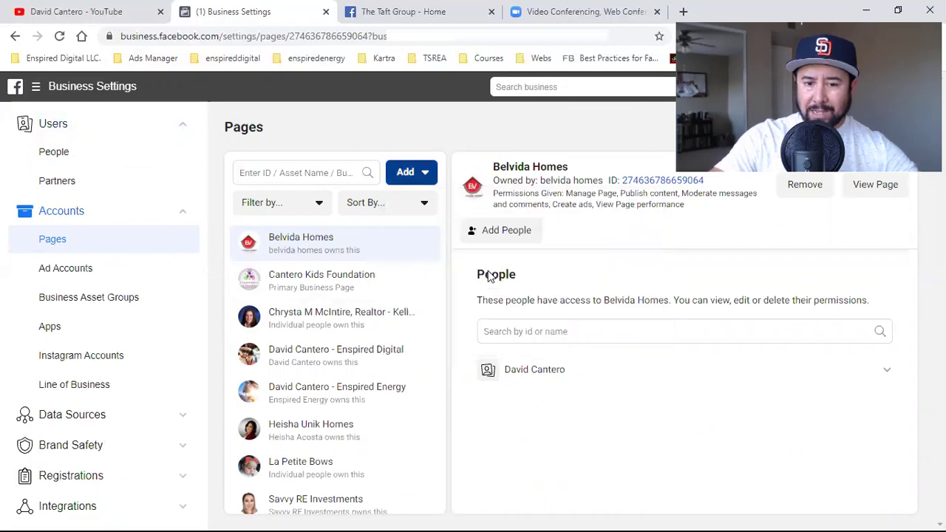
pyautogui.click(356, 264)
pyautogui.hotkey('ctrl', 'v')
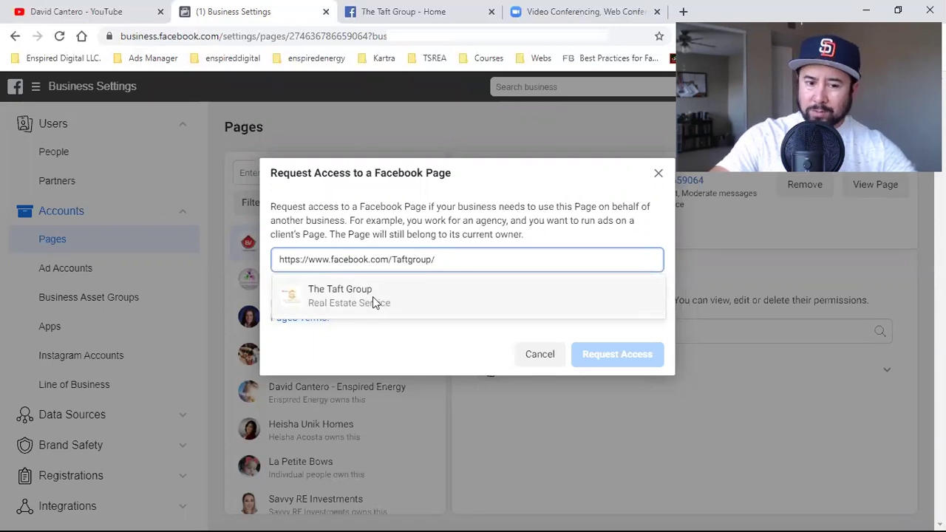
pyautogui.click(381, 297)
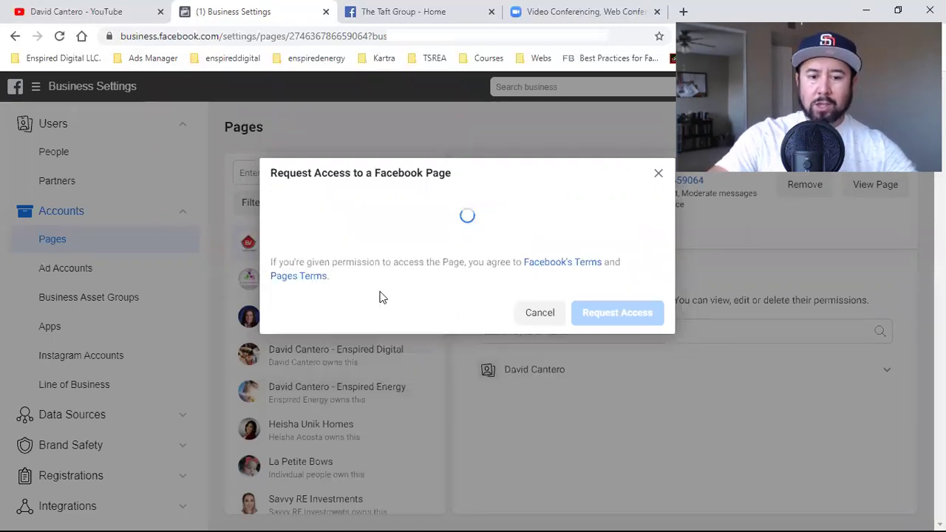
# Request Manage Page admin access to The Taft Group, review the included roles, send the request and close the confirmation.
pyautogui.scroll(-4, 498, 264)
pyautogui.scroll(-2, 532, 281)
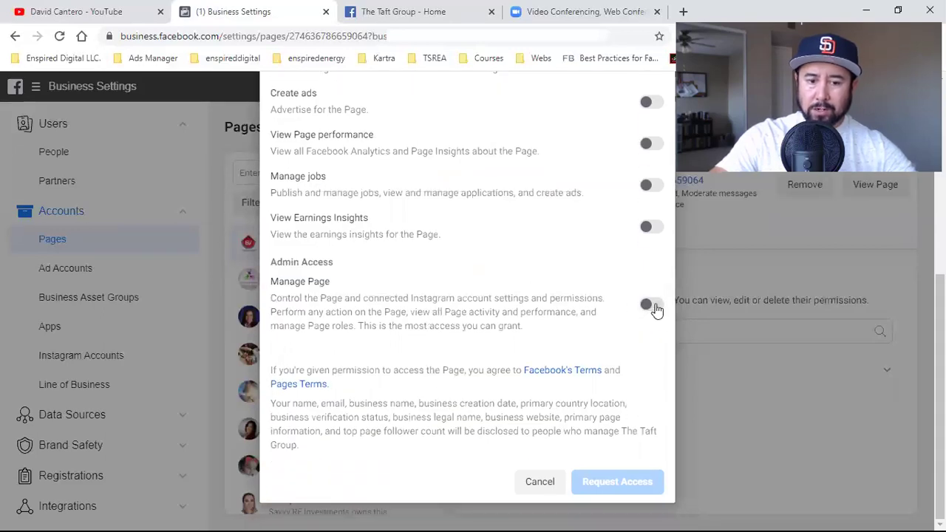
pyautogui.click(652, 306)
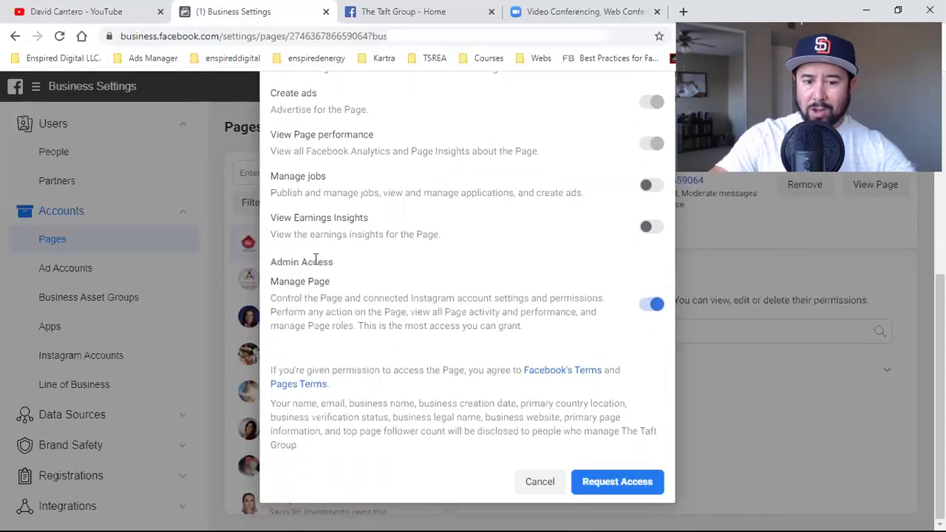
pyautogui.scroll(2, 386, 185)
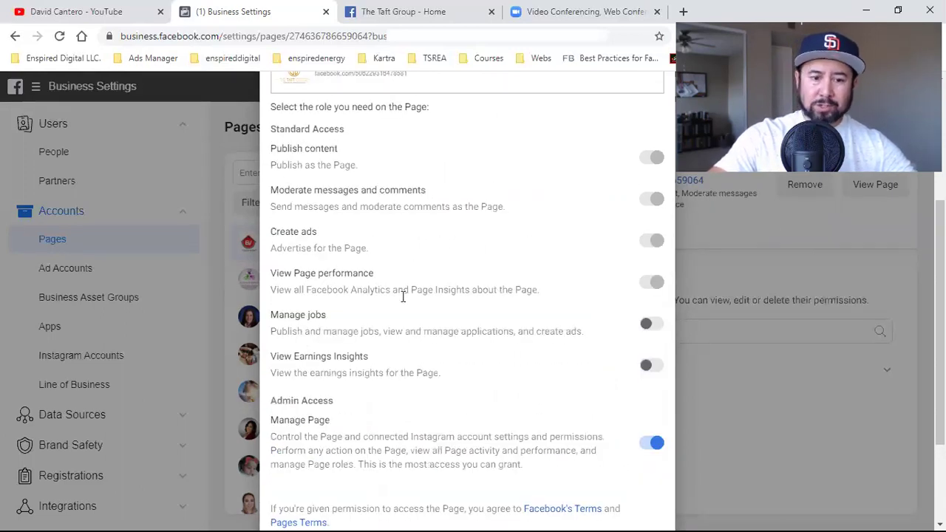
pyautogui.scroll(3, 374, 323)
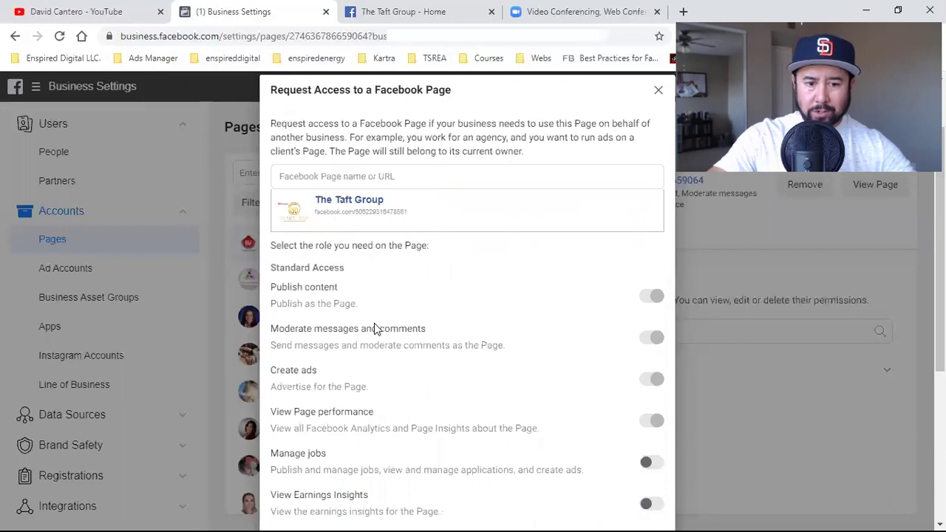
pyautogui.scroll(-1, 372, 320)
pyautogui.scroll(-3, 391, 293)
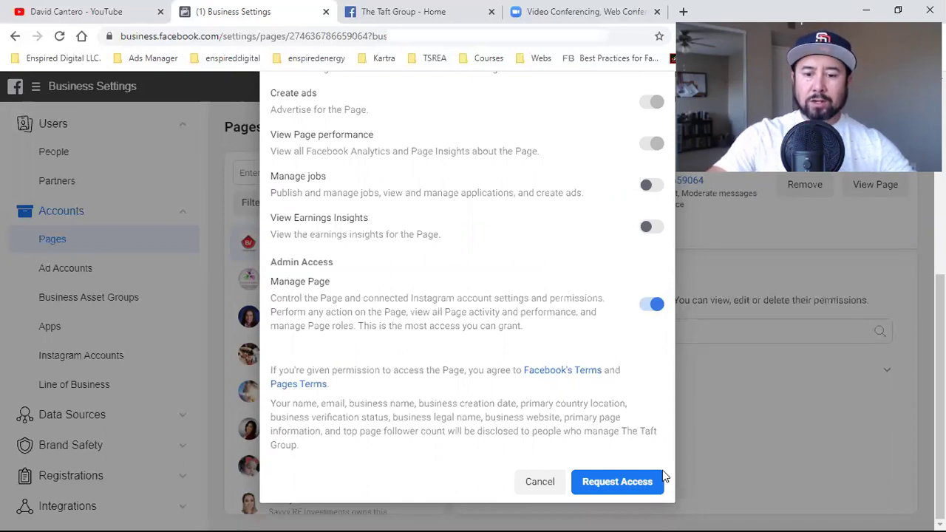
pyautogui.click(610, 481)
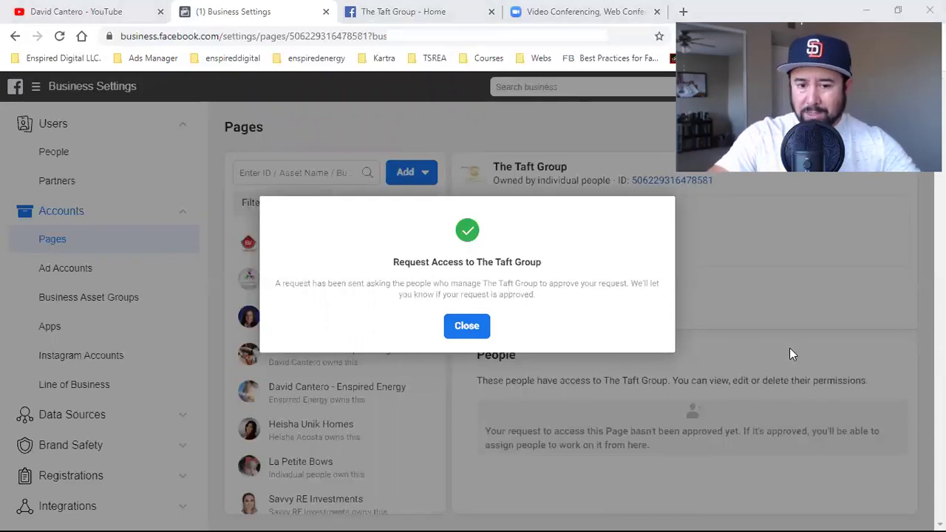
pyautogui.click(477, 331)
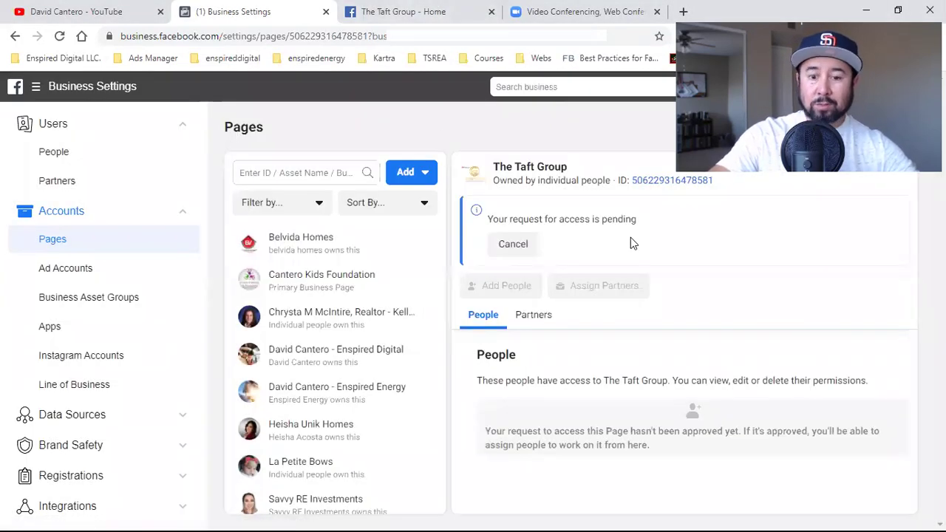
# Highlight the access request status shown for The Taft Group.
pyautogui.doubleClick(580, 219)
pyautogui.tripleClick(580, 219)
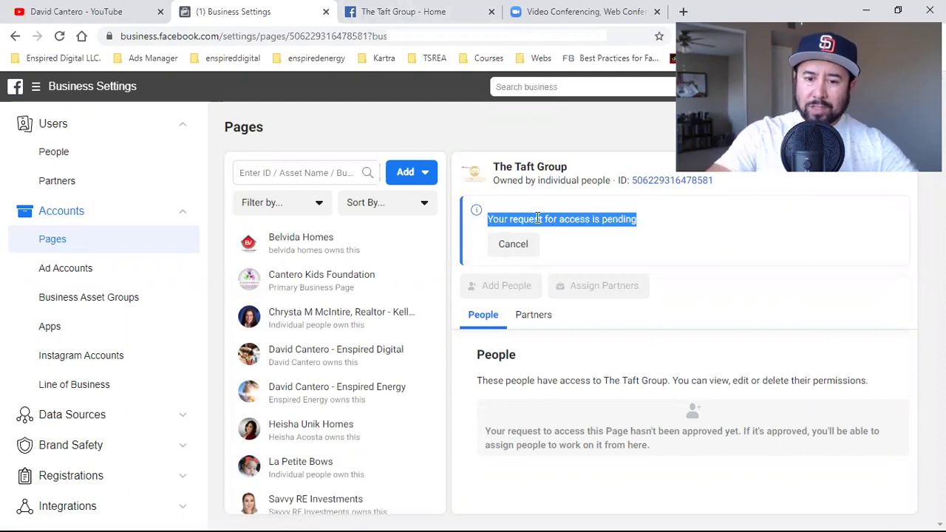
pyautogui.click(557, 219)
# Switch to YouTube, close the Zoom tab and open the viewer's full comment about the page access request from the notifications.
pyautogui.click(103, 11)
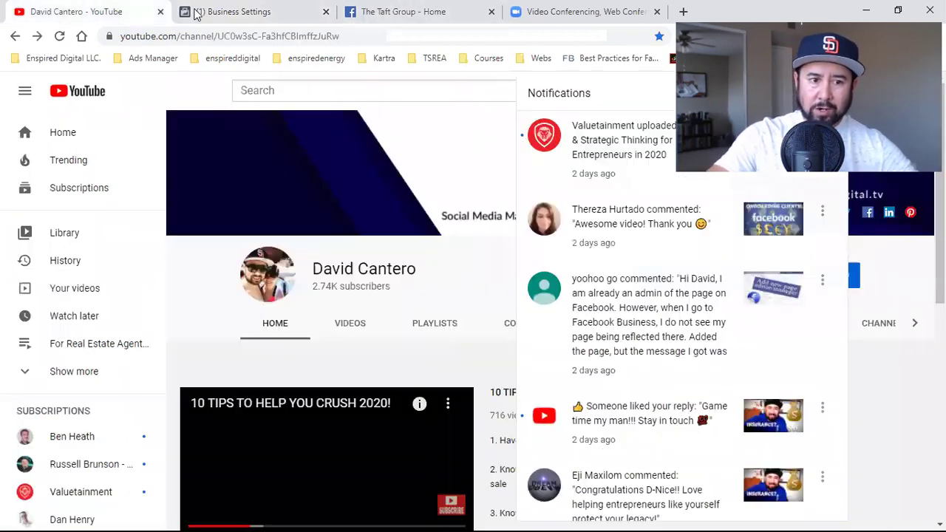
pyautogui.click(656, 12)
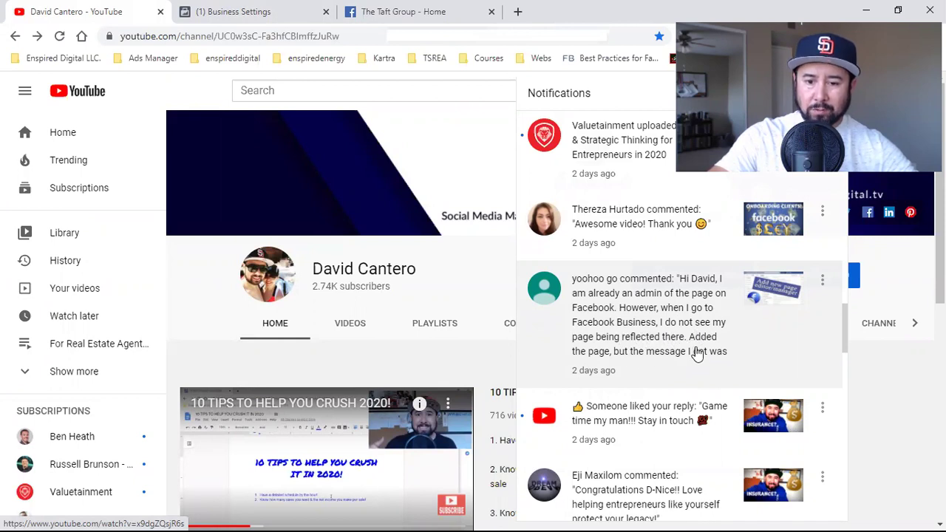
pyautogui.click(673, 345)
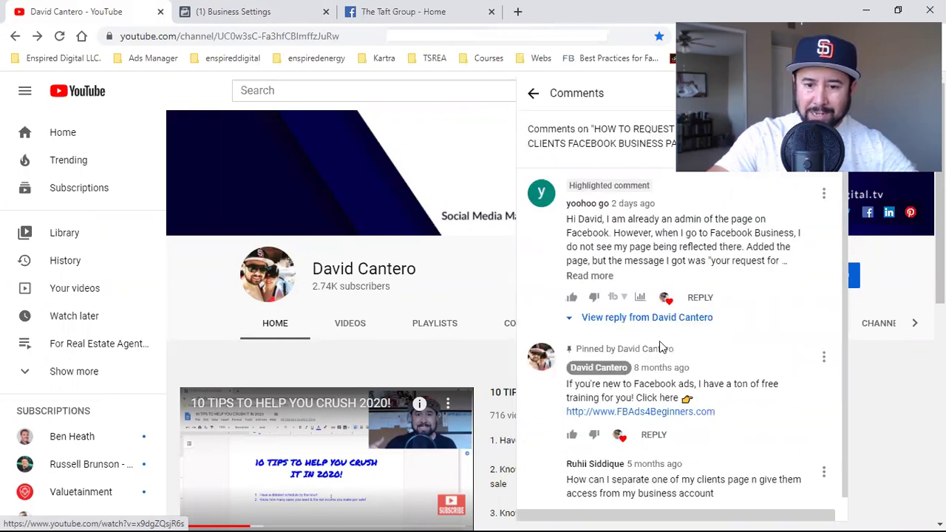
pyautogui.click(603, 275)
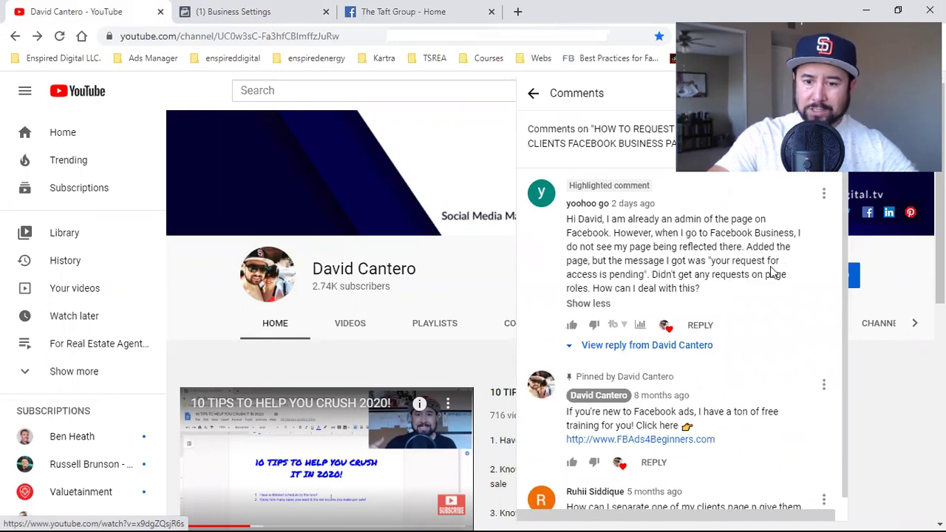
# Return to Business Settings and highlight The Taft Group's request status to compare it with the viewer's comment.
pyautogui.click(281, 5)
pyautogui.tripleClick(543, 221)
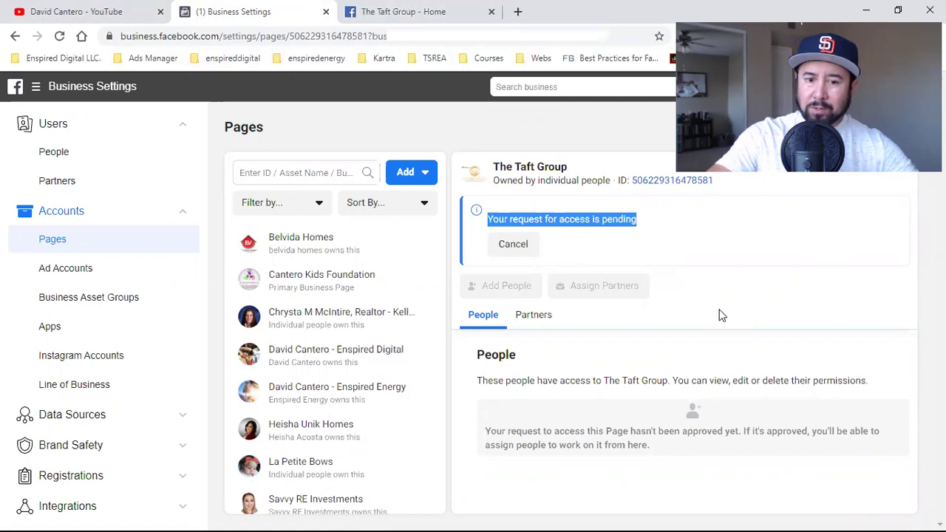
# Switch to the Facebook page tab and open the owner's Enspired Digital page through the profile's intro.
pyautogui.click(384, 11)
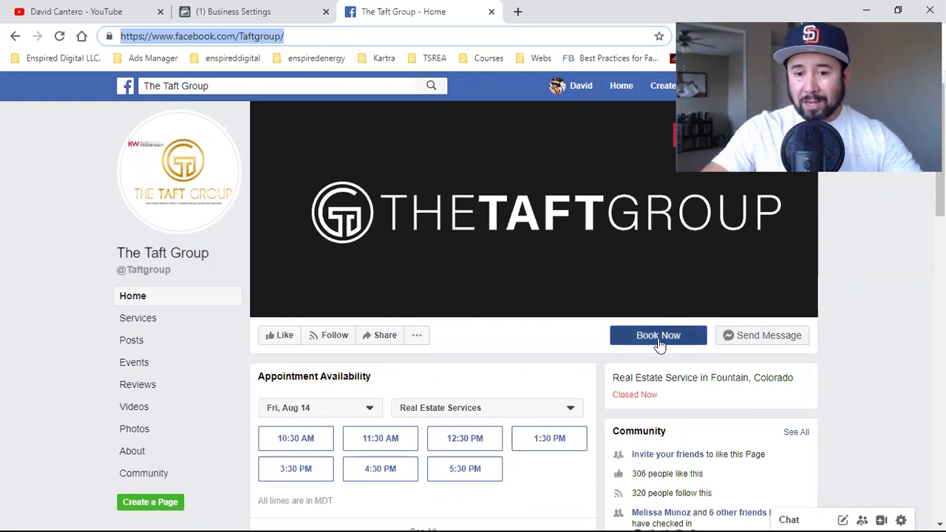
pyautogui.click(575, 88)
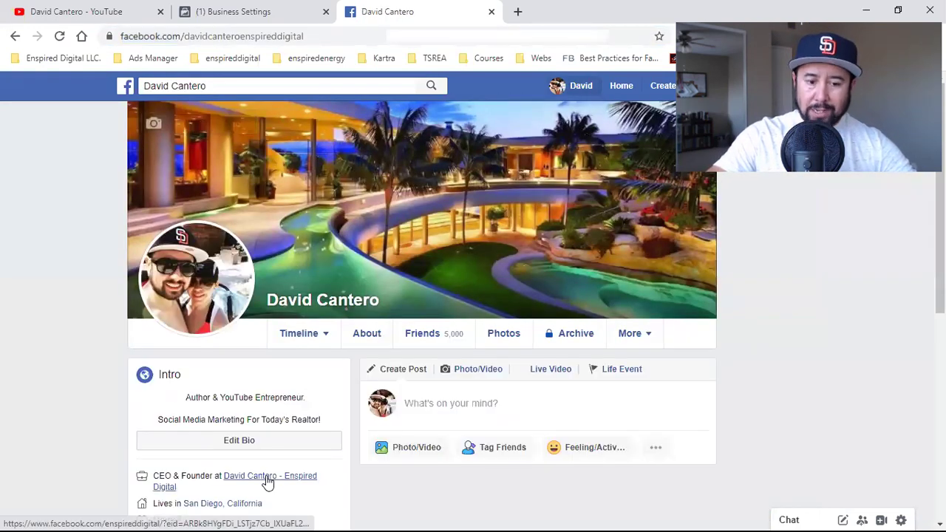
pyautogui.click(266, 481)
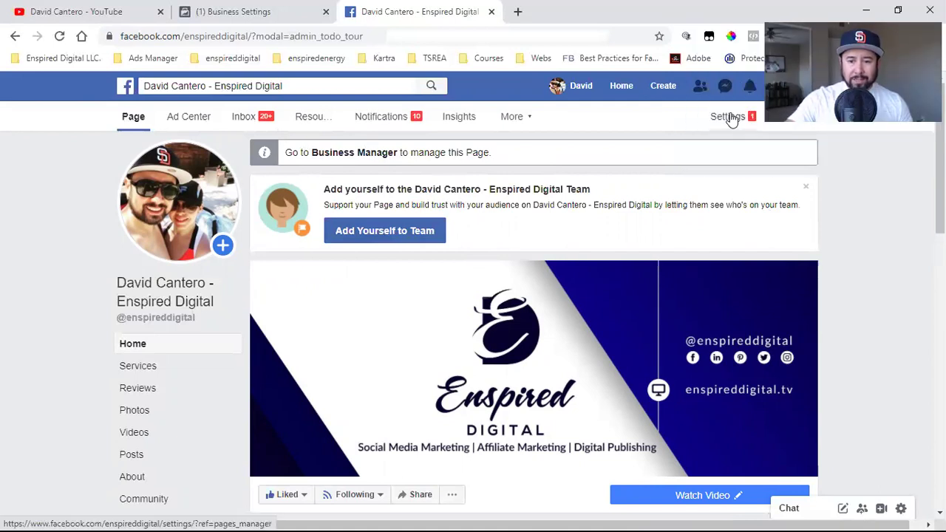
# Open the Page Roles settings of the Enspired Digital page and view the Agencies section.
pyautogui.click(729, 118)
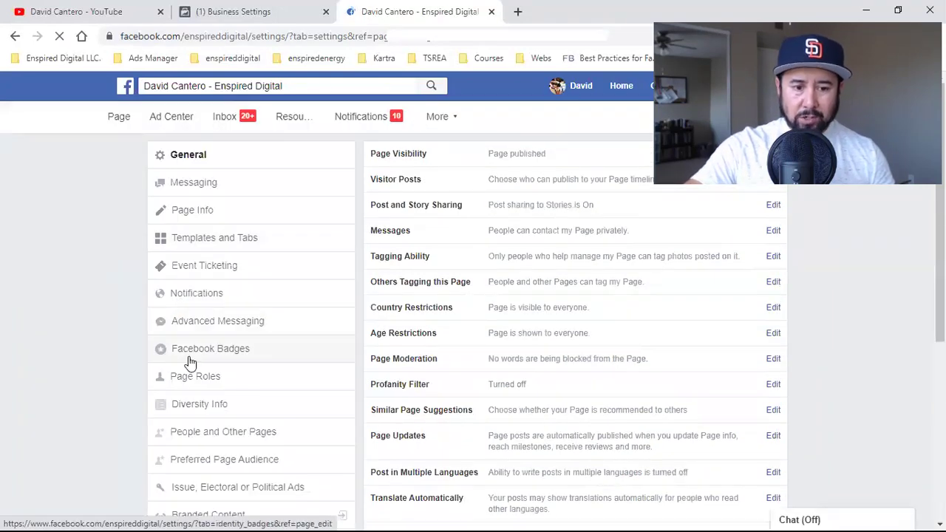
pyautogui.click(218, 382)
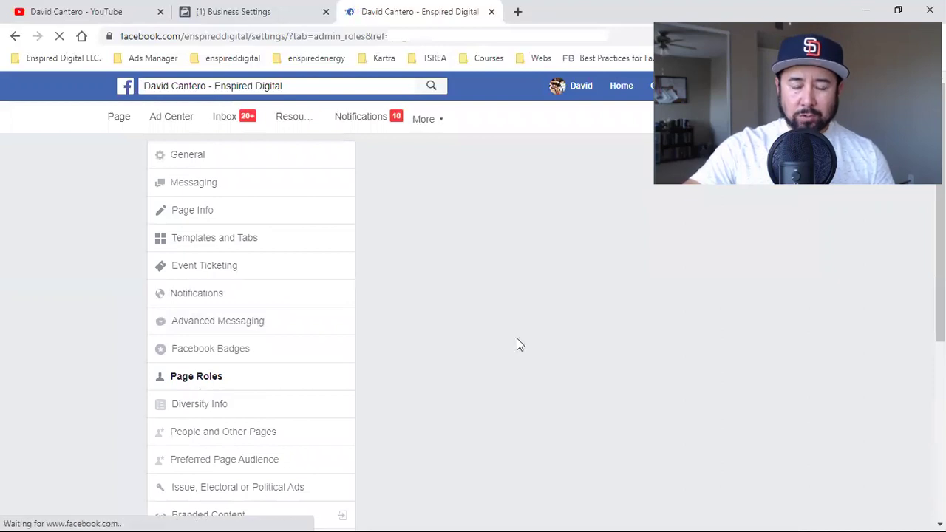
pyautogui.scroll(-5, 602, 303)
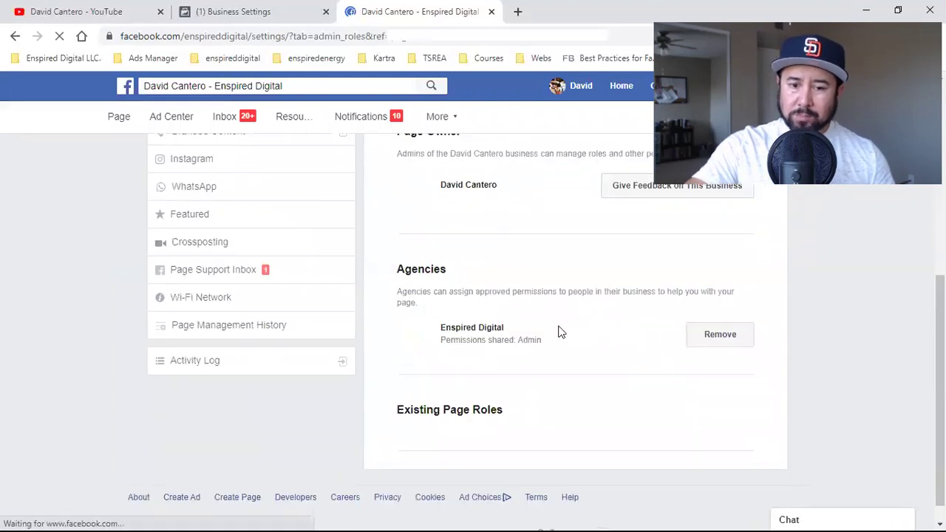
pyautogui.scroll(-1, 532, 355)
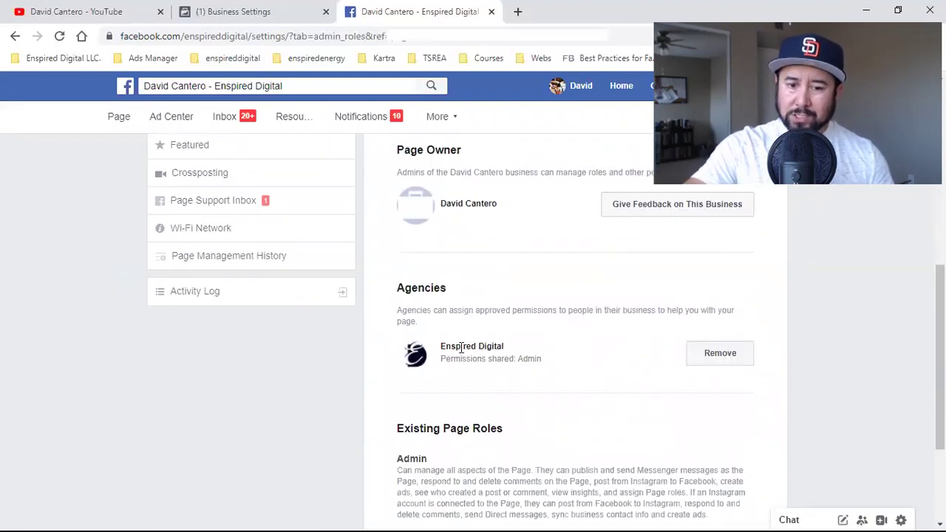
# Highlight the Agencies heading and the Enspired Digital agency entry in the page roles.
pyautogui.tripleClick(463, 347)
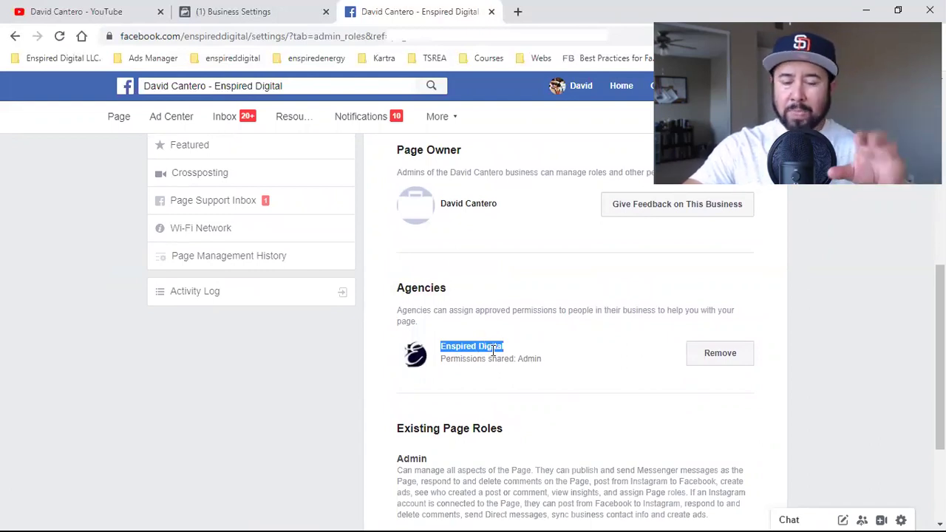
pyautogui.click(481, 348)
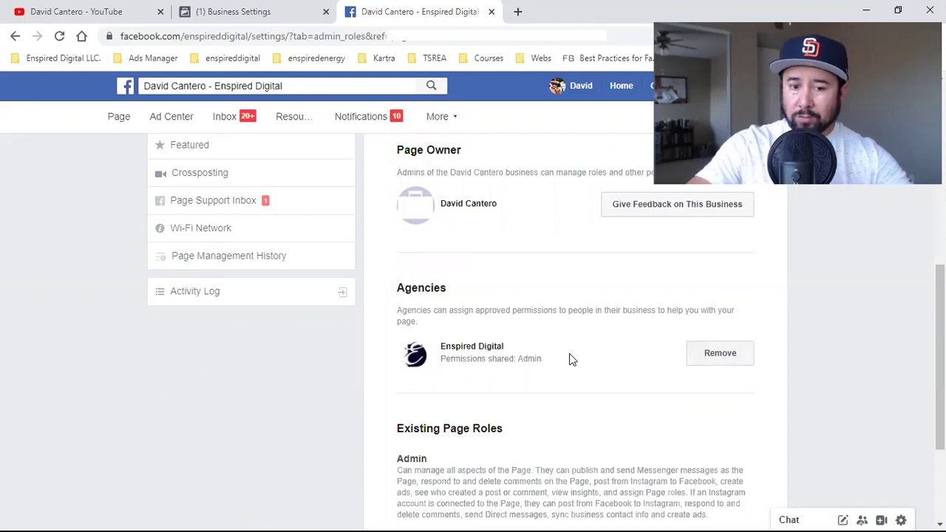
pyautogui.doubleClick(441, 287)
pyautogui.doubleClick(464, 346)
pyautogui.tripleClick(464, 346)
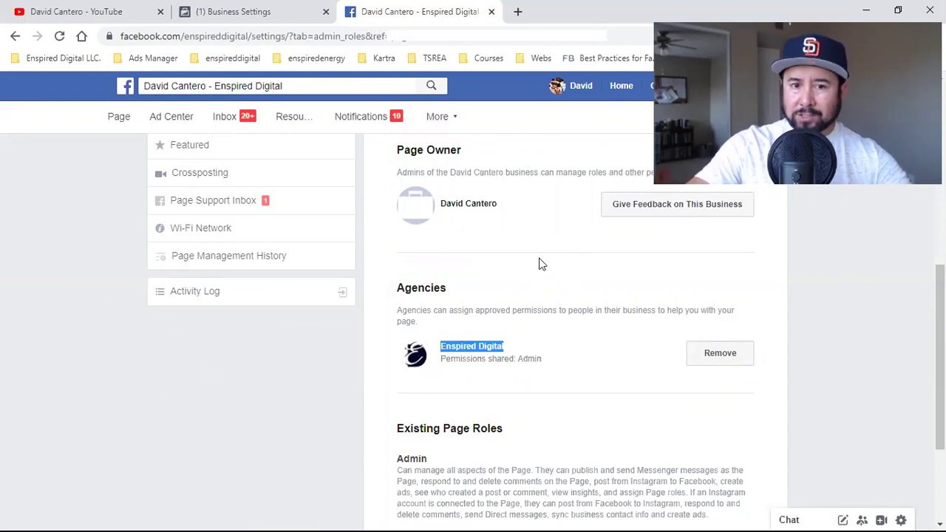
# Switch to Business Settings and examine The Taft Group's access request status, highlighting its text.
pyautogui.click(262, 10)
pyautogui.click(581, 254)
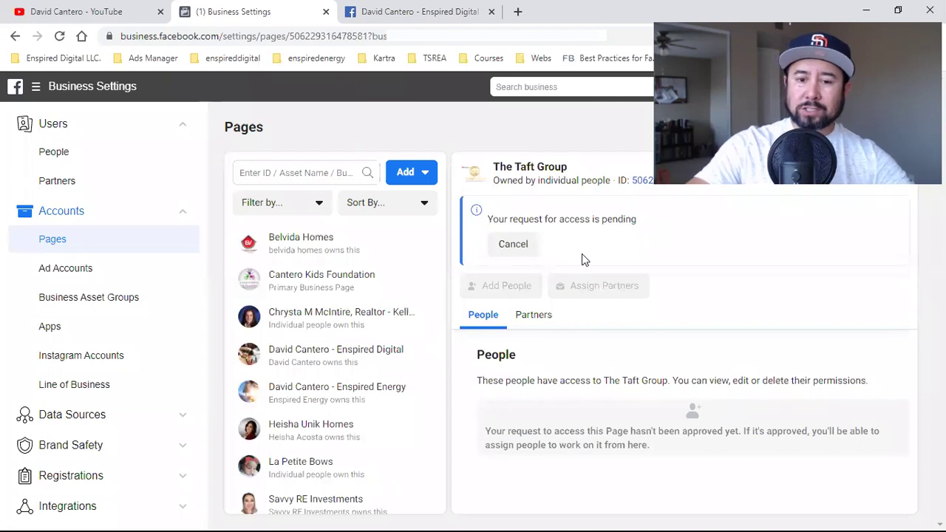
pyautogui.click(510, 238)
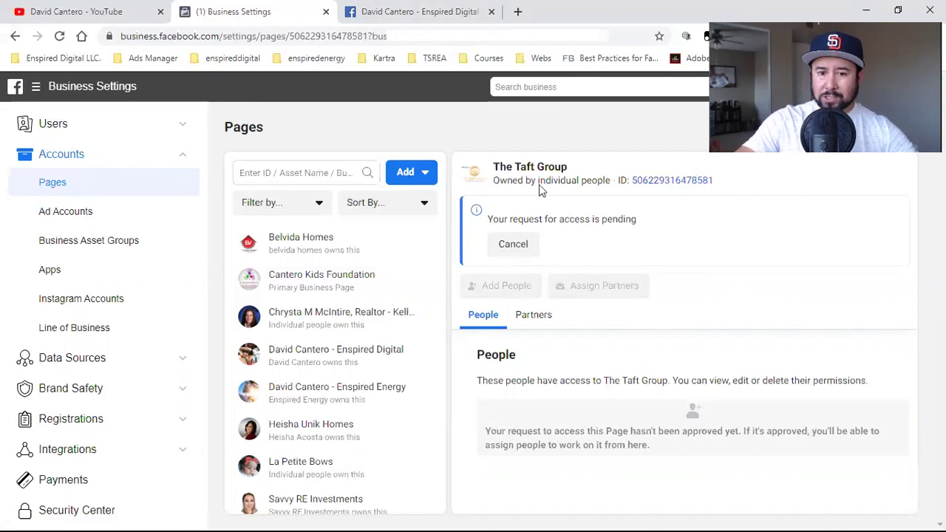
pyautogui.tripleClick(533, 214)
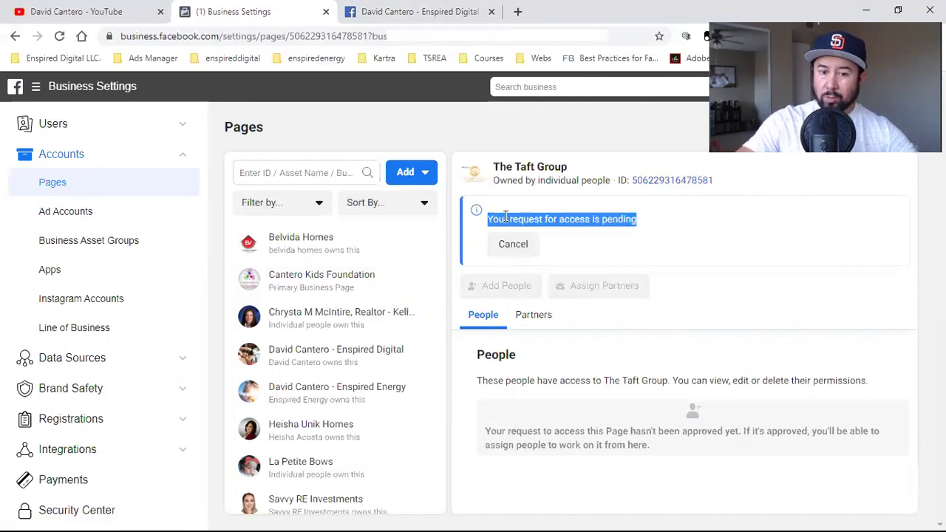
# Check the agency's Remove option in the page roles, and highlight The Taft Group's request status again in Business Settings.
pyautogui.click(359, 9)
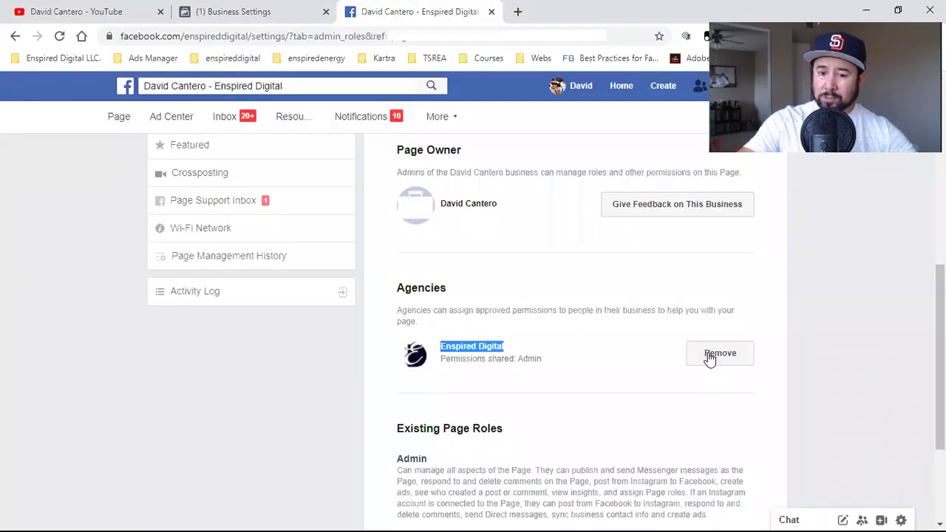
pyautogui.click(291, 11)
pyautogui.click(576, 237)
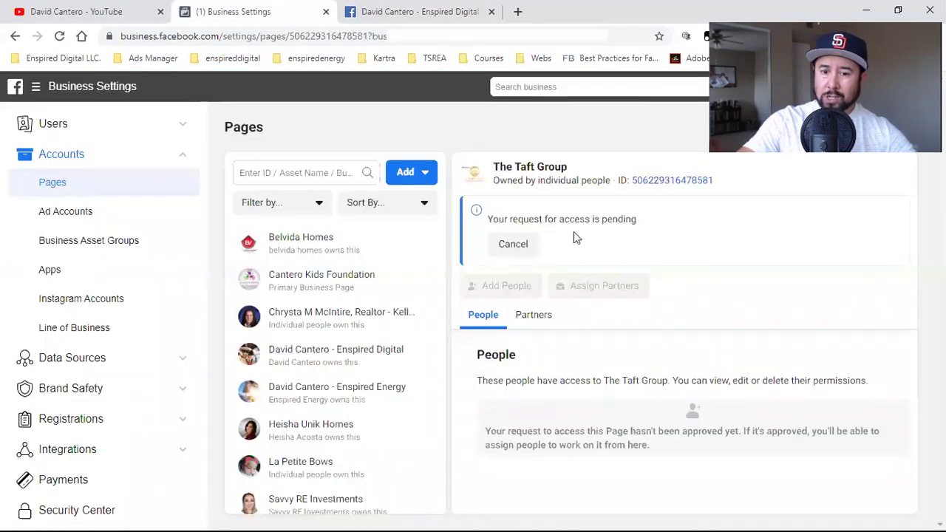
pyautogui.tripleClick(537, 218)
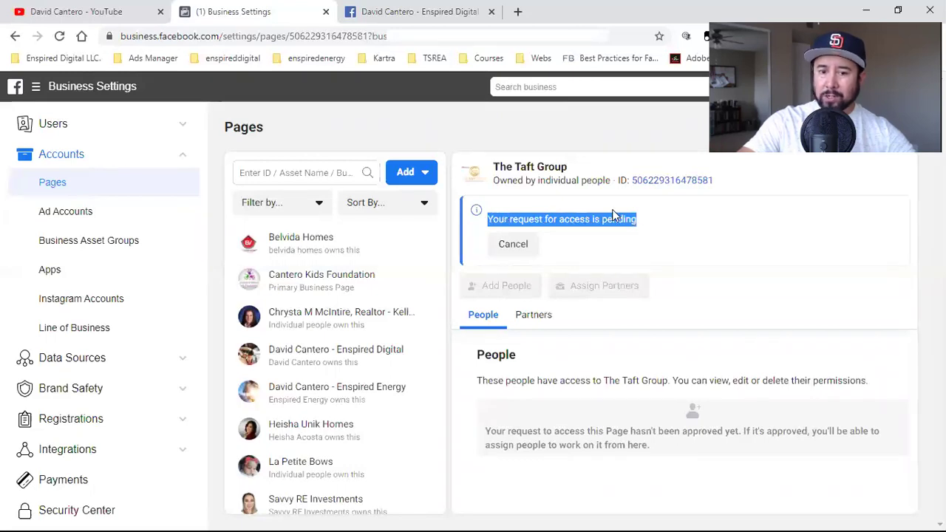
pyautogui.click(582, 187)
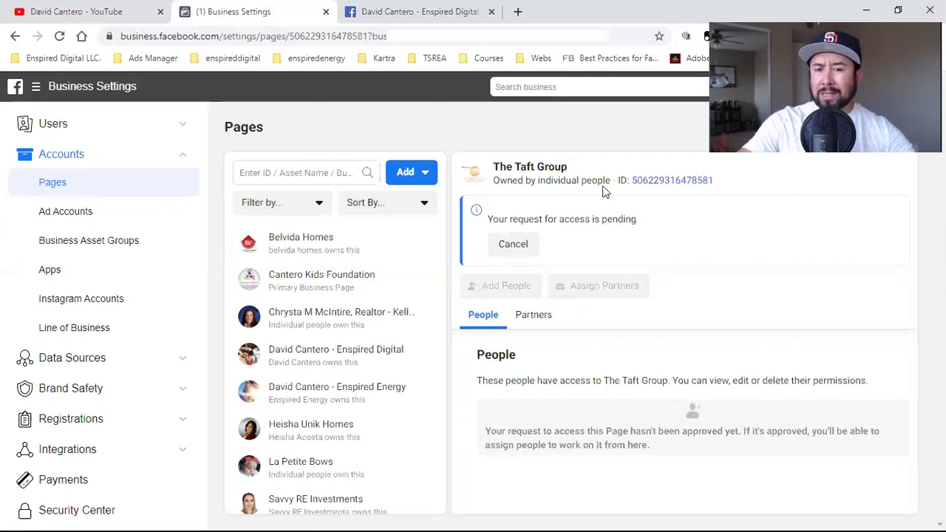
# Highlight The Taft Group's request status, and open the Keller Williams Pittsburgh North realtor page to highlight its ownership and granted permissions.
pyautogui.tripleClick(566, 219)
pyautogui.click(785, 260)
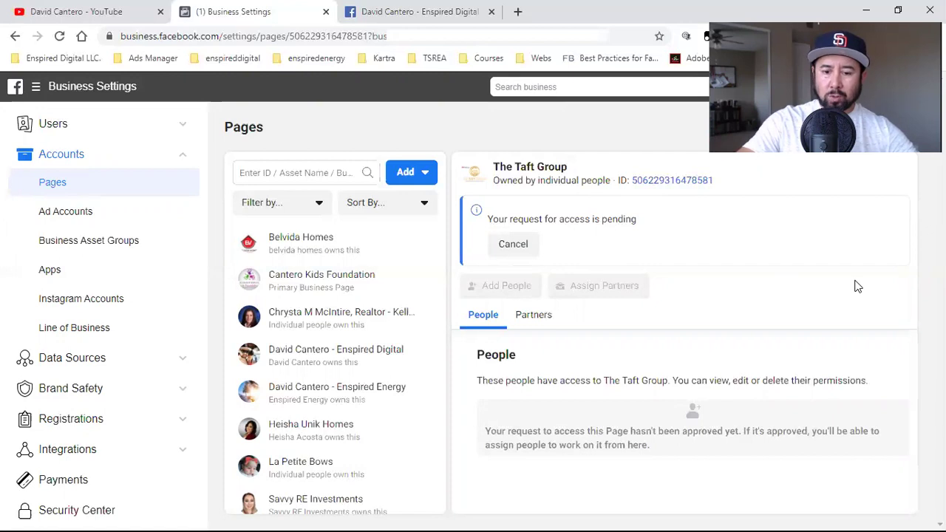
pyautogui.click(340, 332)
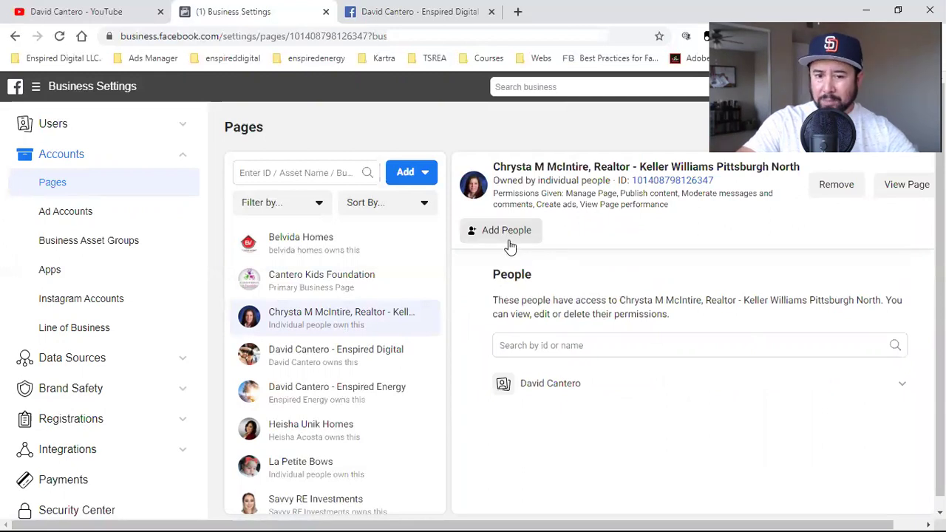
pyautogui.moveTo(494, 198); pyautogui.dragTo(705, 211)
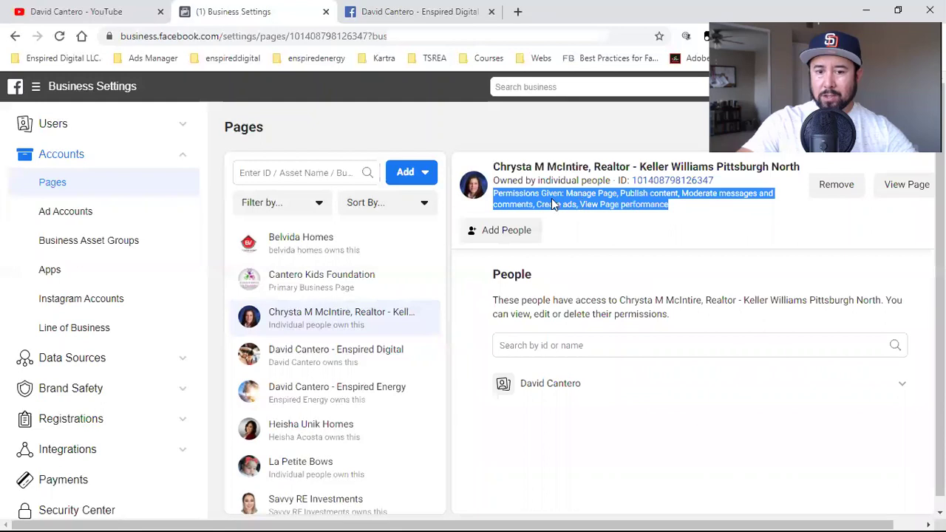
pyautogui.click(529, 180)
pyautogui.tripleClick(529, 181)
pyautogui.click(571, 181)
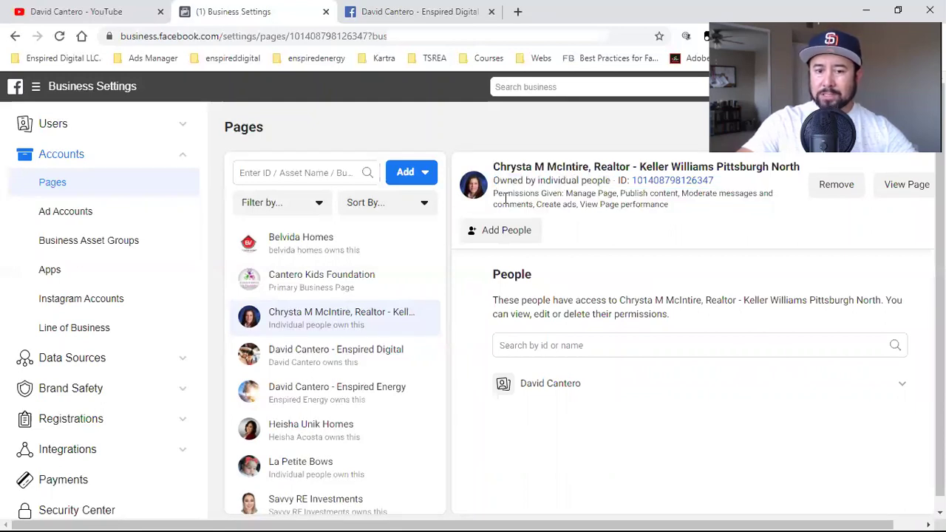
pyautogui.moveTo(505, 196); pyautogui.dragTo(565, 195)
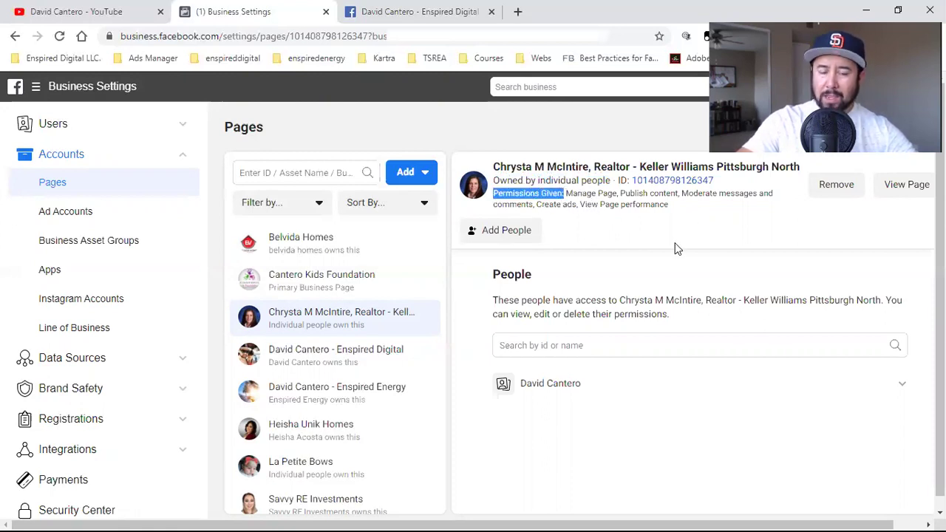
pyautogui.moveTo(568, 389)
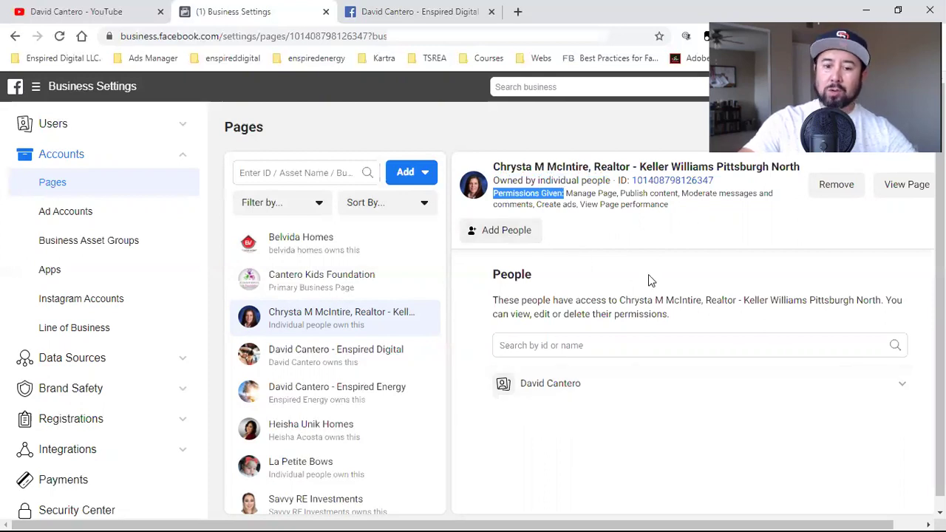
# Open the dialog for adding people to the realtor page, select the listed person, and close it without assigning permissions.
pyautogui.click(504, 233)
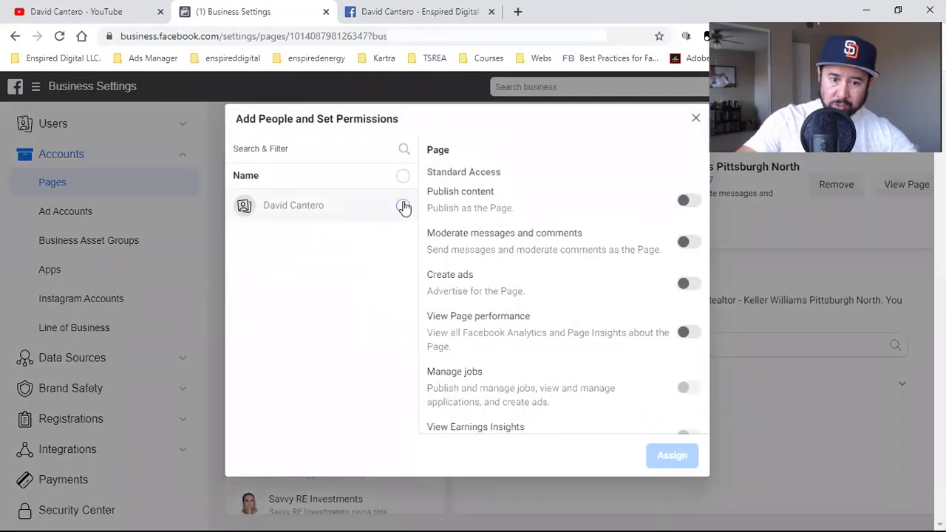
pyautogui.click(403, 207)
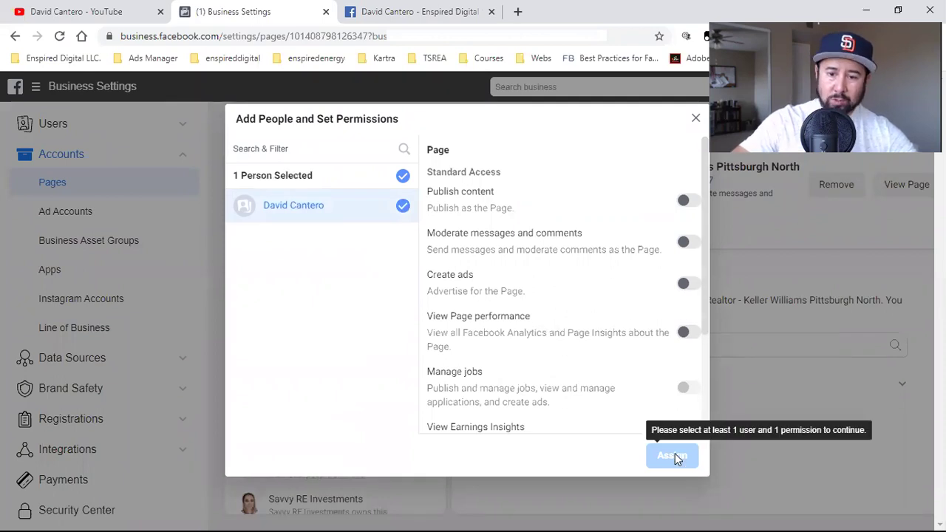
pyautogui.click(696, 118)
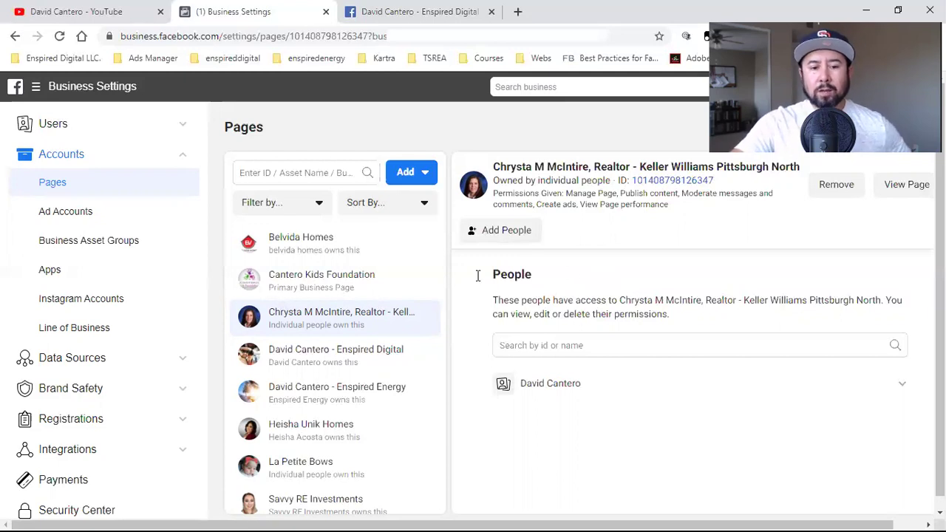
# Switch to Ads Manager and create a new campaign with the Engagement objective and the Page likes engagement type.
pyautogui.click(38, 89)
pyautogui.click(82, 181)
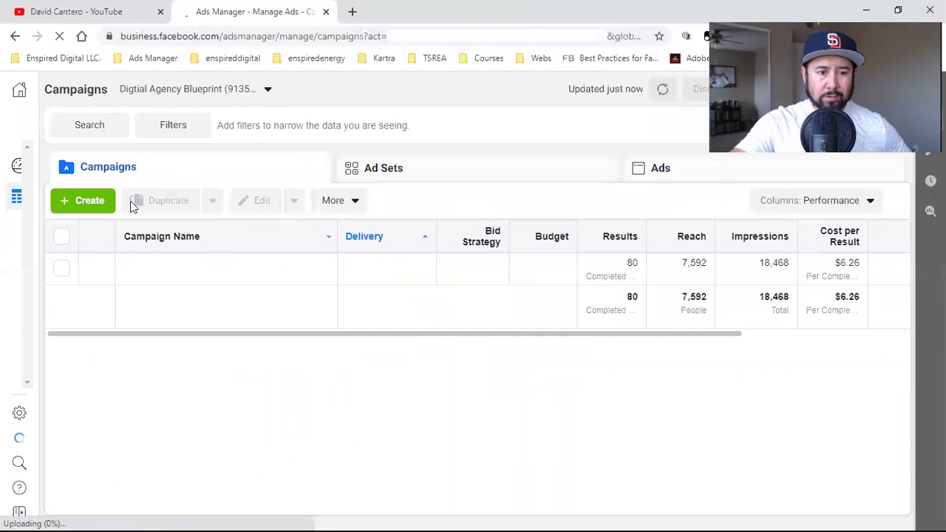
pyautogui.click(80, 204)
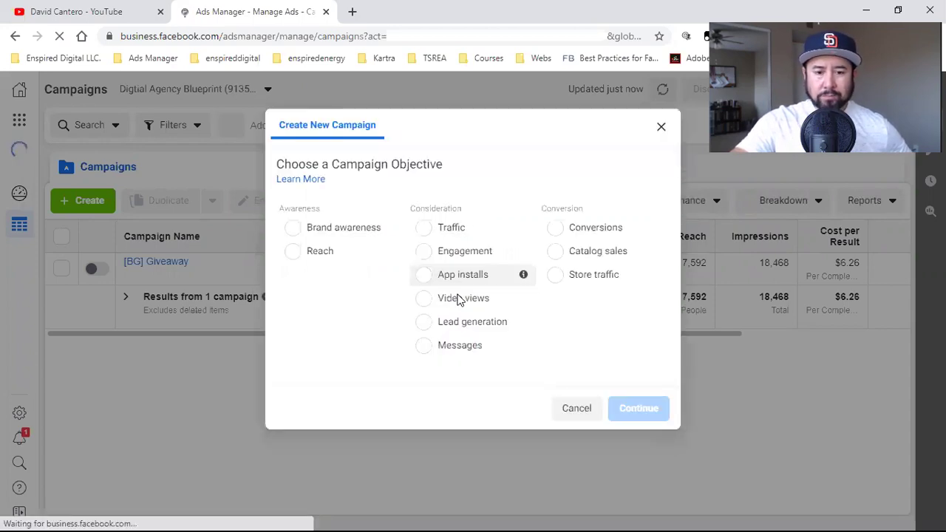
pyautogui.click(462, 251)
pyautogui.scroll(-1, 492, 374)
pyautogui.scroll(1, 338, 365)
pyautogui.scroll(-3, 344, 376)
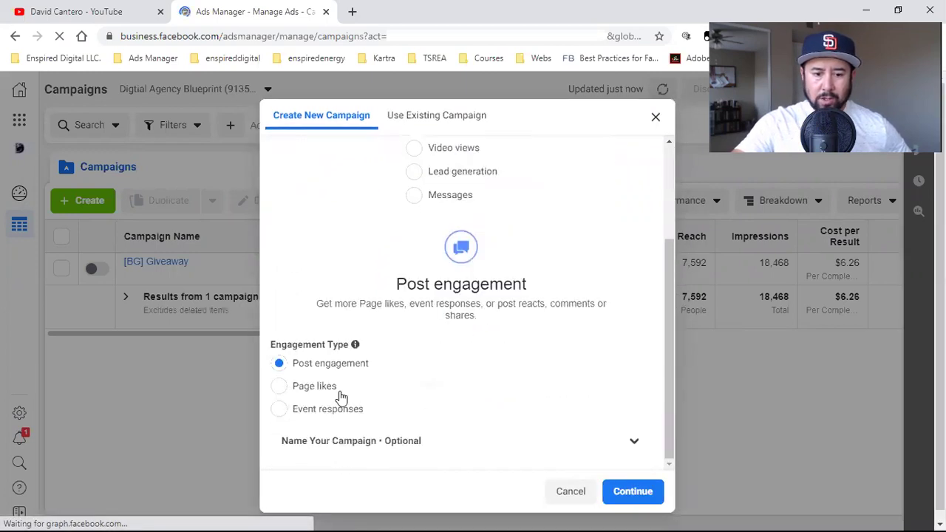
pyautogui.click(332, 391)
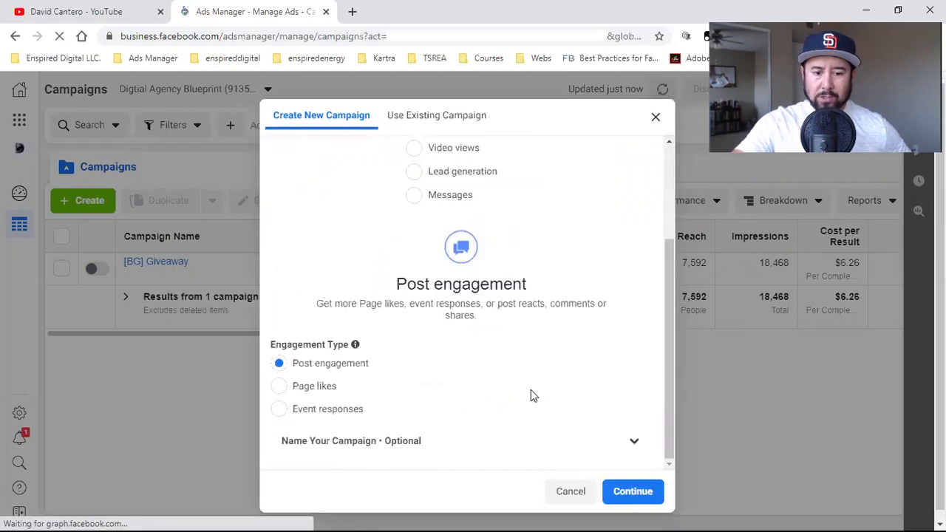
pyautogui.click(632, 481)
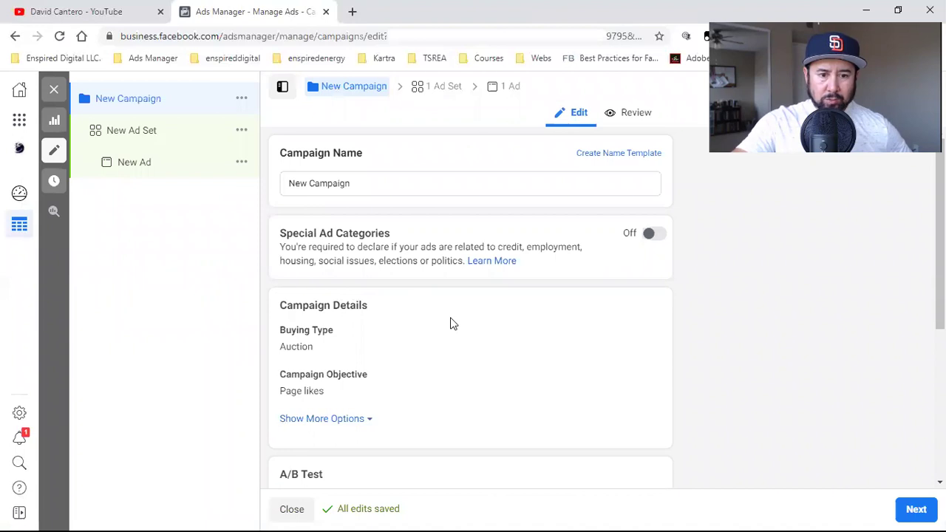
# Expand the additional campaign details options, review the remaining campaign settings, and continue to the ad set.
pyautogui.scroll(-1, 440, 327)
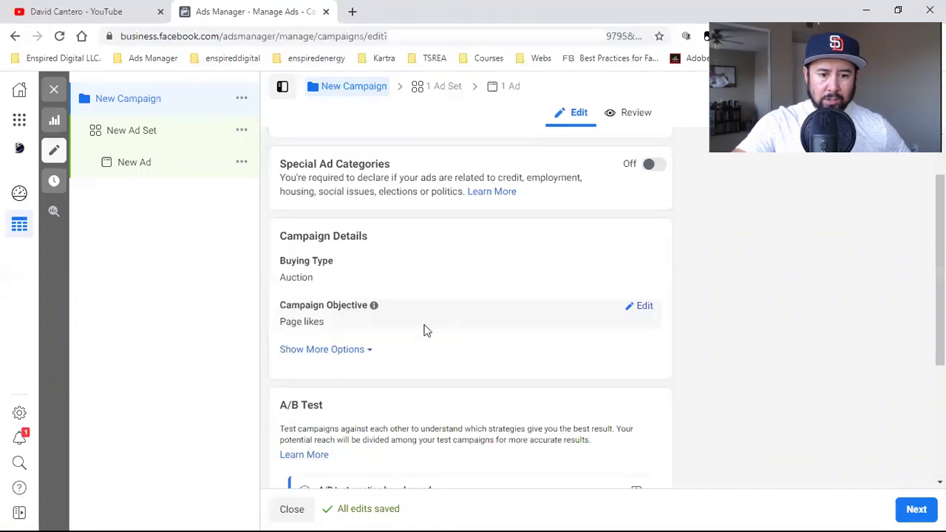
pyautogui.click(348, 349)
pyautogui.scroll(-3, 464, 357)
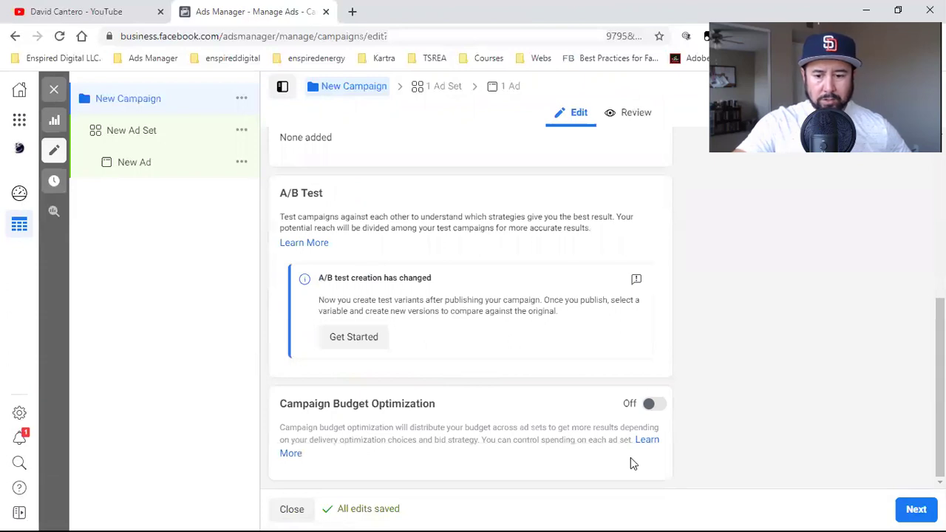
pyautogui.click(920, 512)
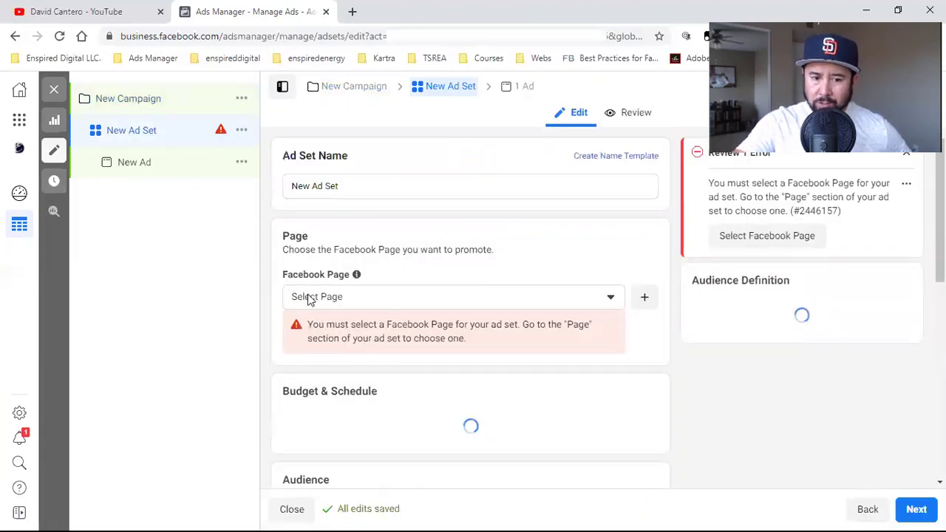
# Choose Savvy RE Investments from the Enspired Digital pages as the Facebook Page to promote in the ad set.
pyautogui.click(312, 297)
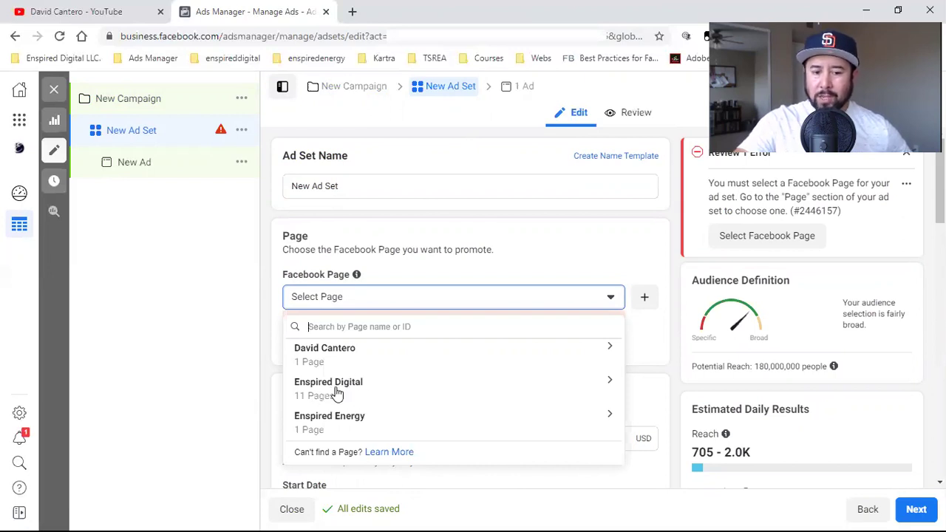
pyautogui.click(336, 395)
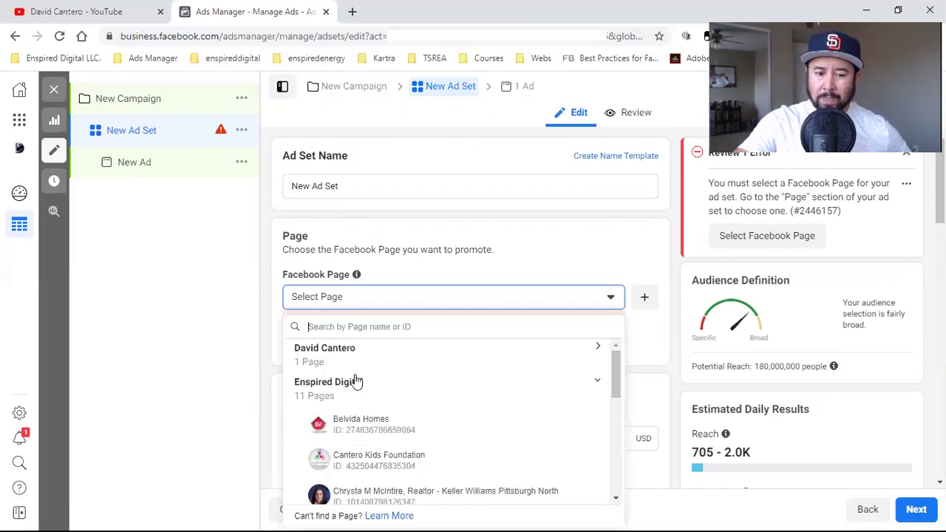
pyautogui.scroll(-2, 355, 380)
pyautogui.scroll(-3, 362, 381)
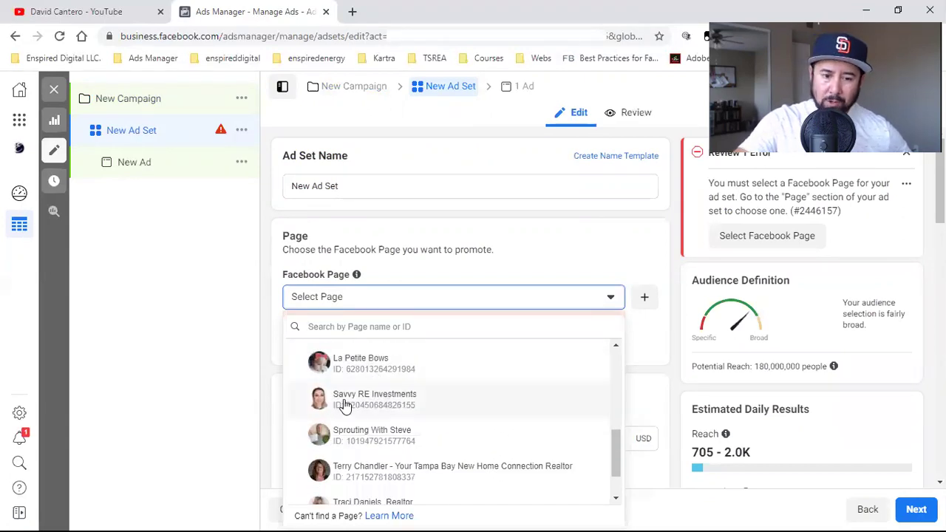
pyautogui.click(345, 405)
pyautogui.scroll(-2, 373, 299)
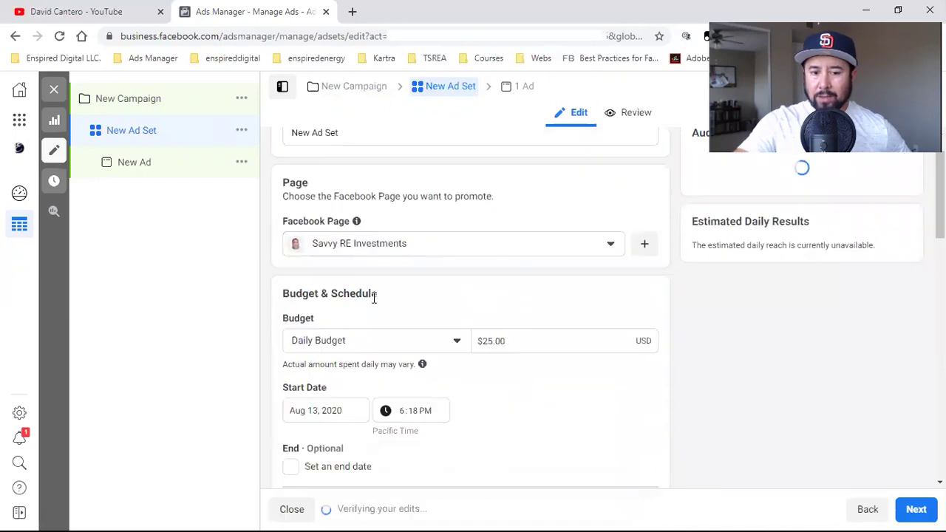
pyautogui.scroll(-2, 372, 298)
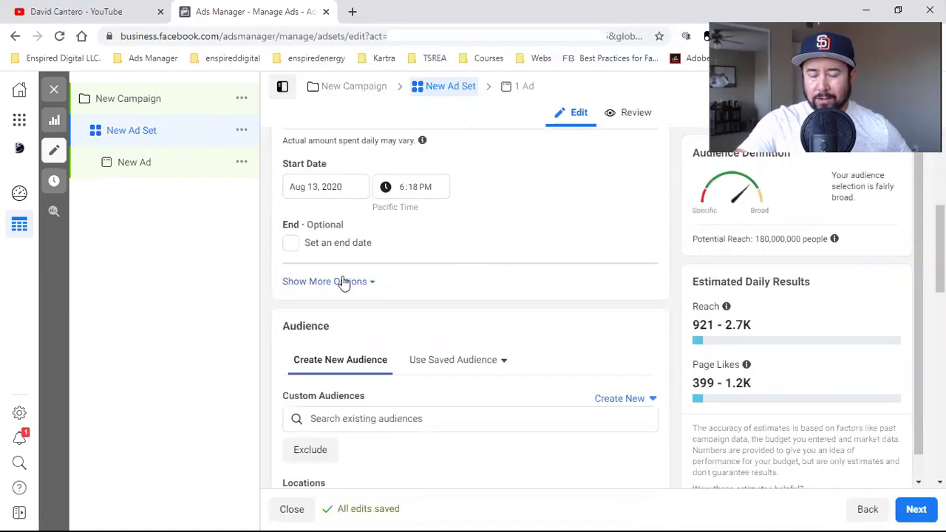
pyautogui.scroll(4, 451, 286)
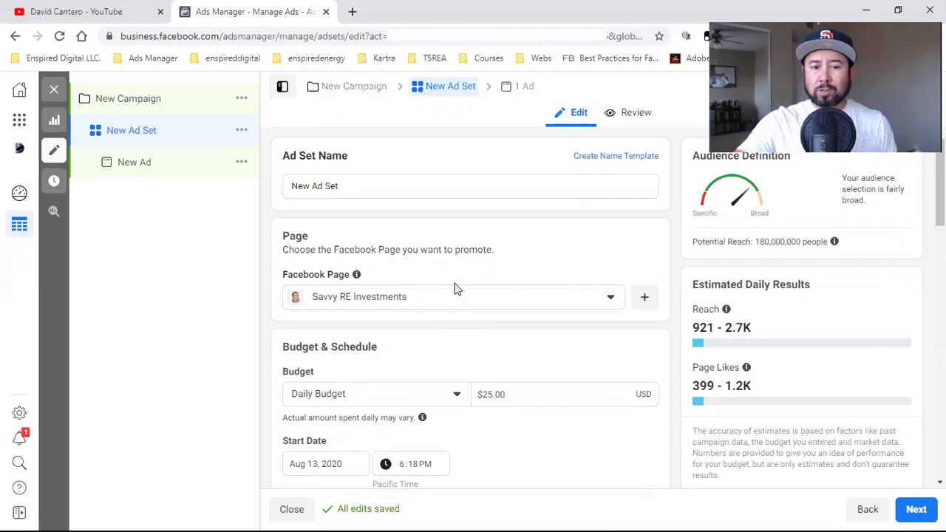
# Close the ad set editor, clear the campaign selection, and view the account's full list of ad sets.
pyautogui.click(57, 91)
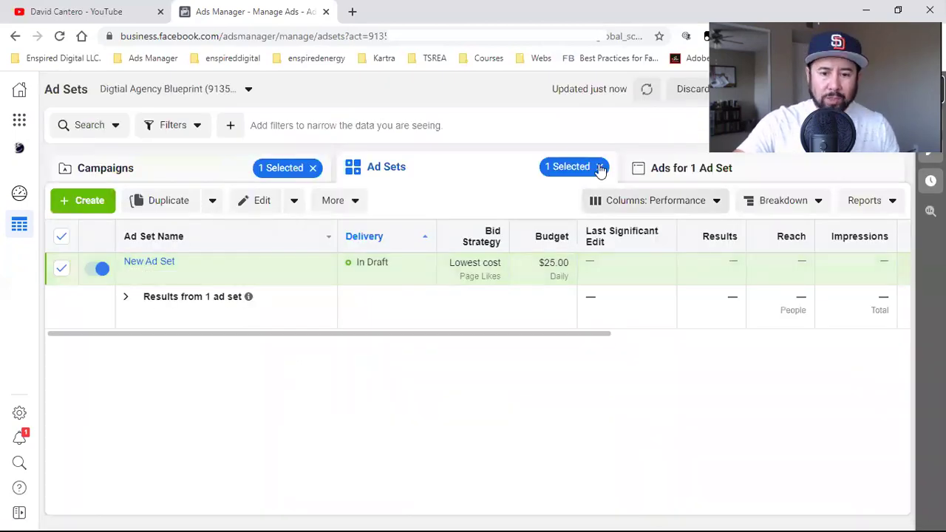
pyautogui.click(312, 169)
pyautogui.click(311, 173)
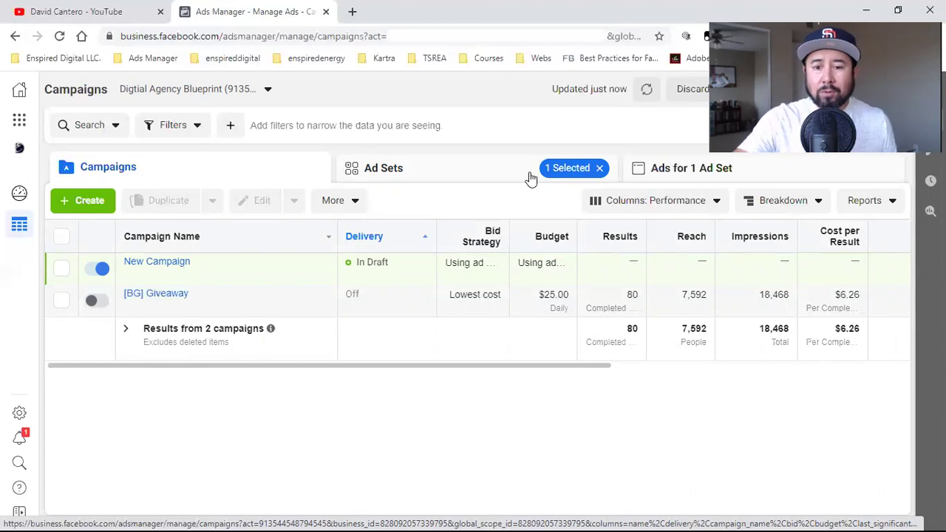
pyautogui.click(435, 175)
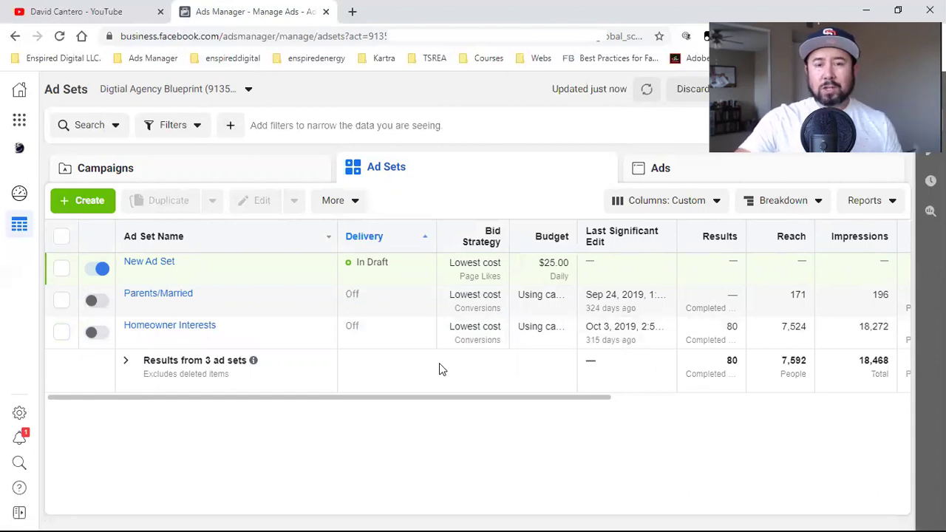
# Switch to the YouTube channel page to view the highlighted comment about a pending page access request.
pyautogui.click(81, 11)
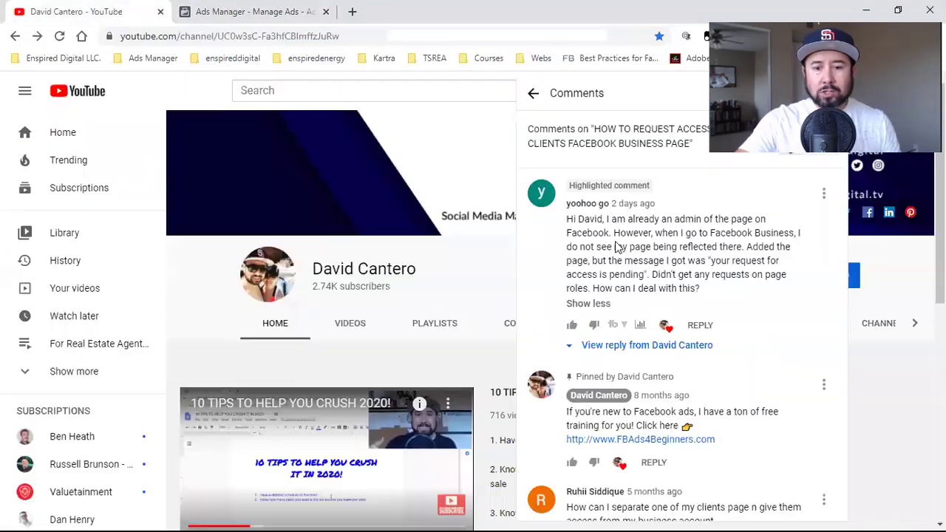